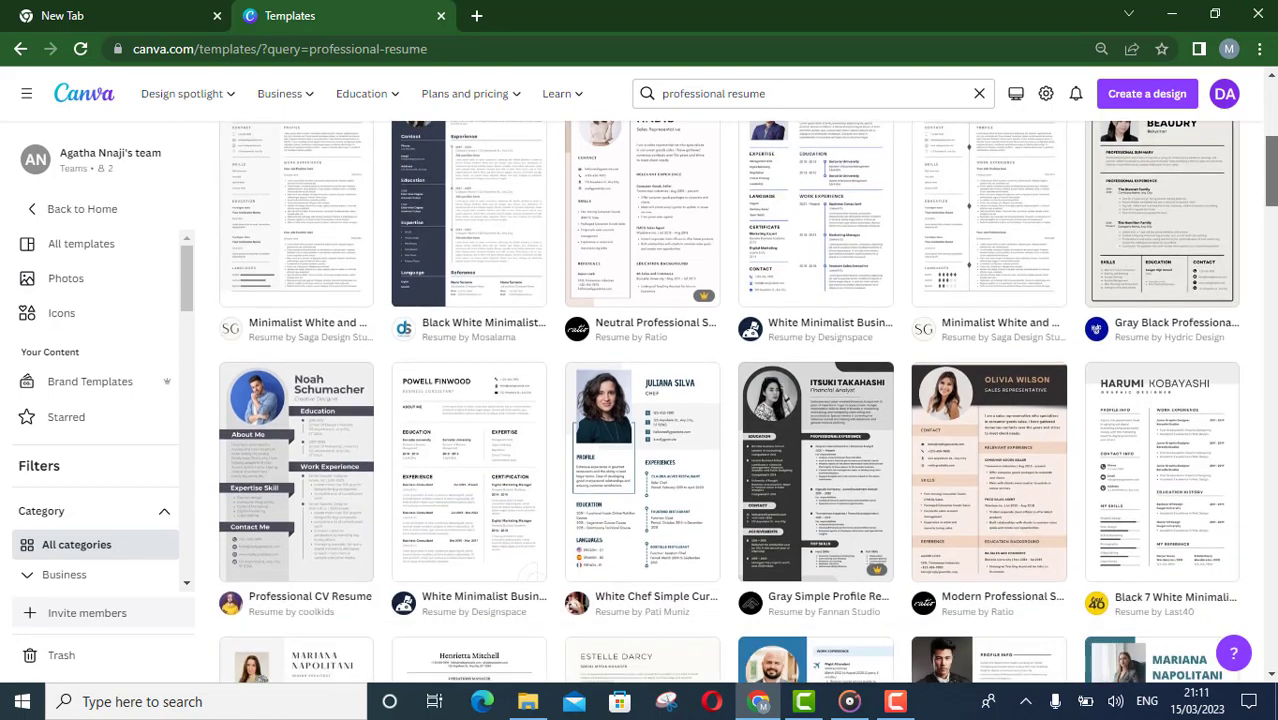
Browse the professional resume template results
scroll(728, 400, "down", 2)
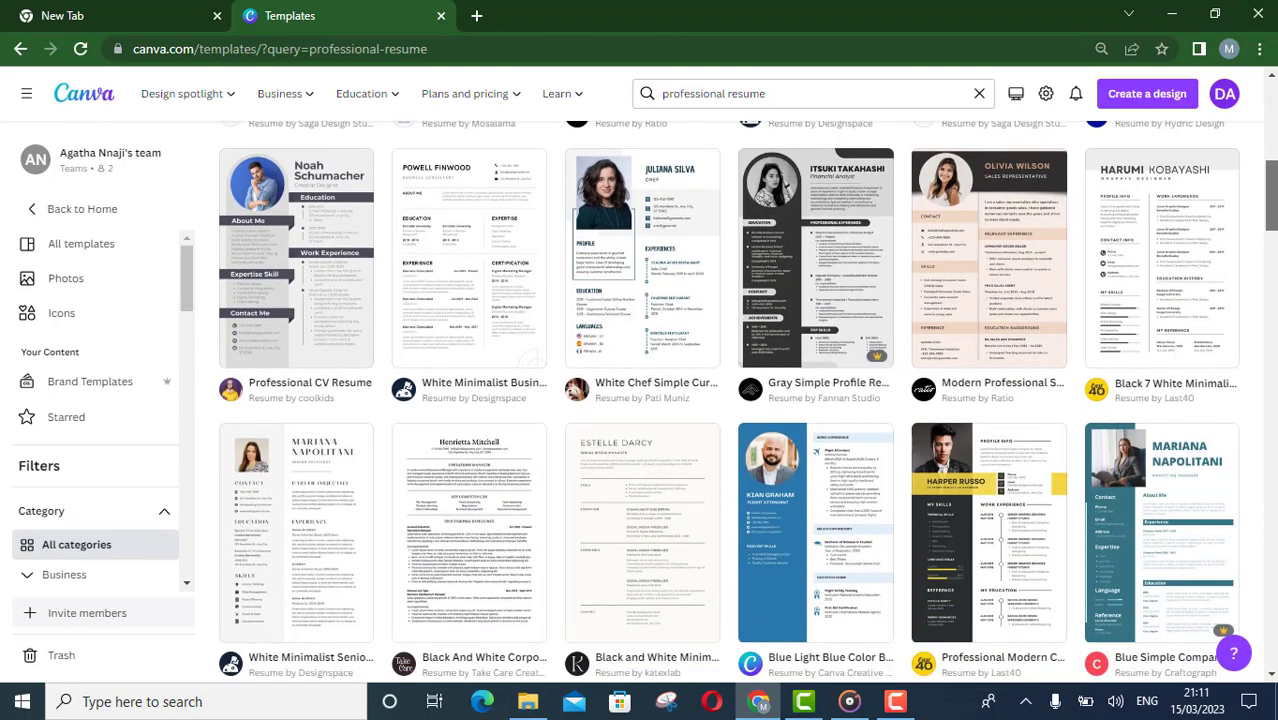
scroll(728, 400, "down", 2)
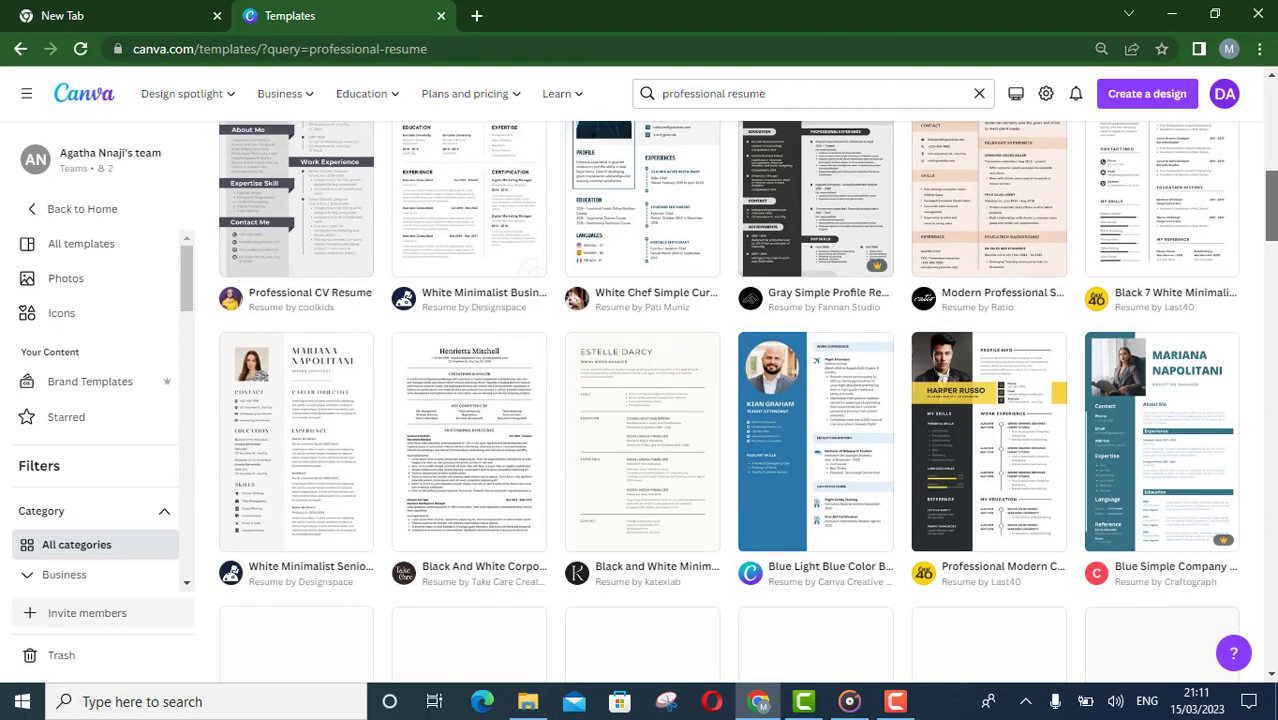
scroll(728, 400, "down", 2)
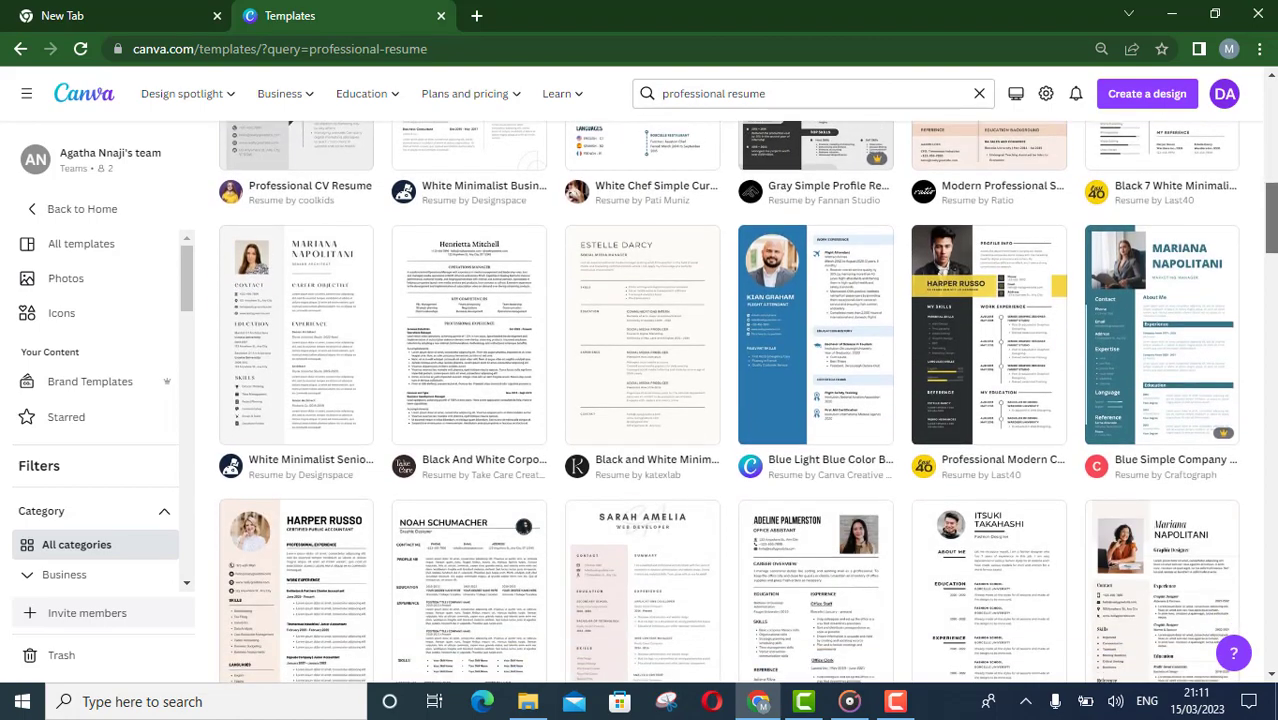
scroll(728, 400, "down", 4)
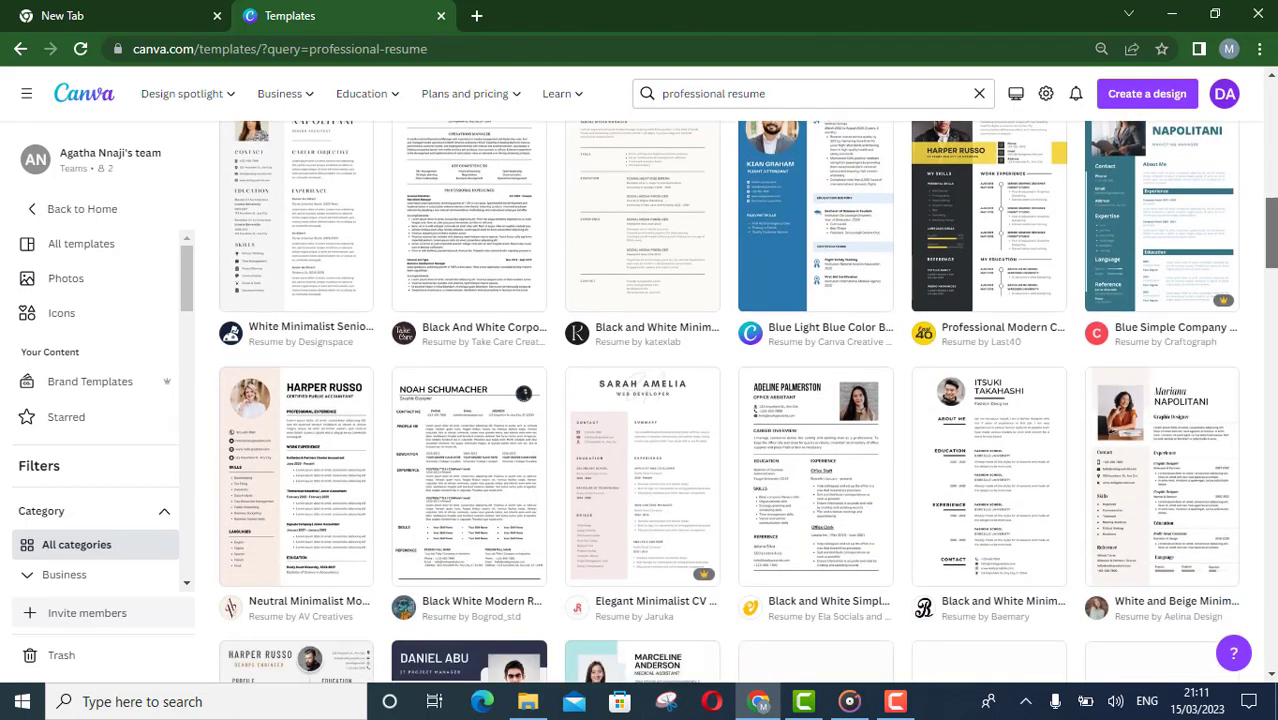
scroll(1271, 325, "down", 4)
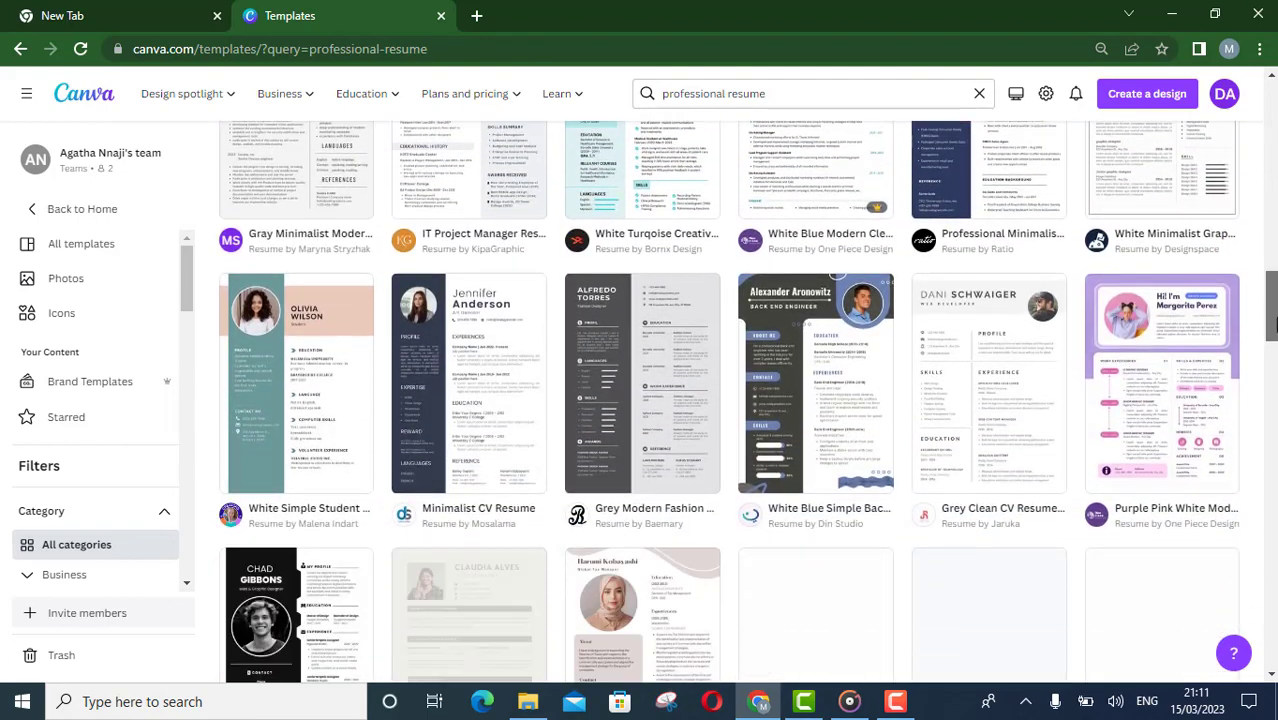
left_click_drag(1271, 325, 1271, 380)
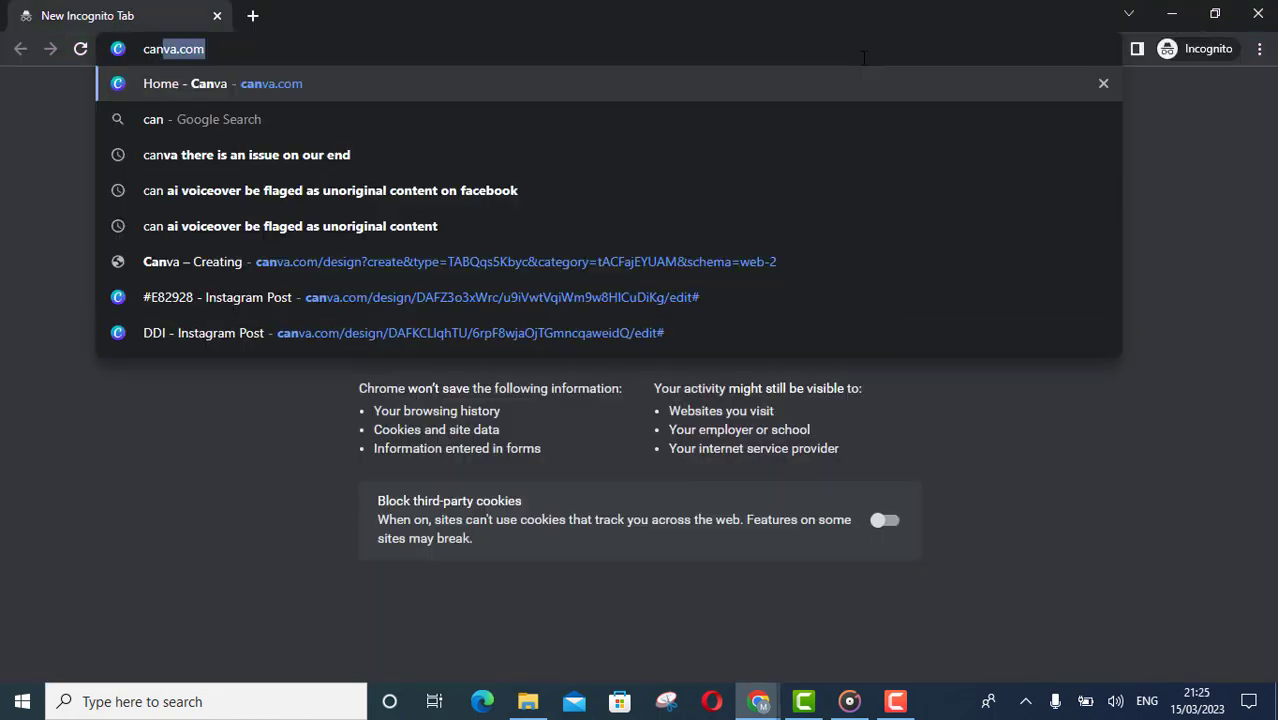
Open canva.com in an incognito window and bring up the log-in or sign-up options
type("va")
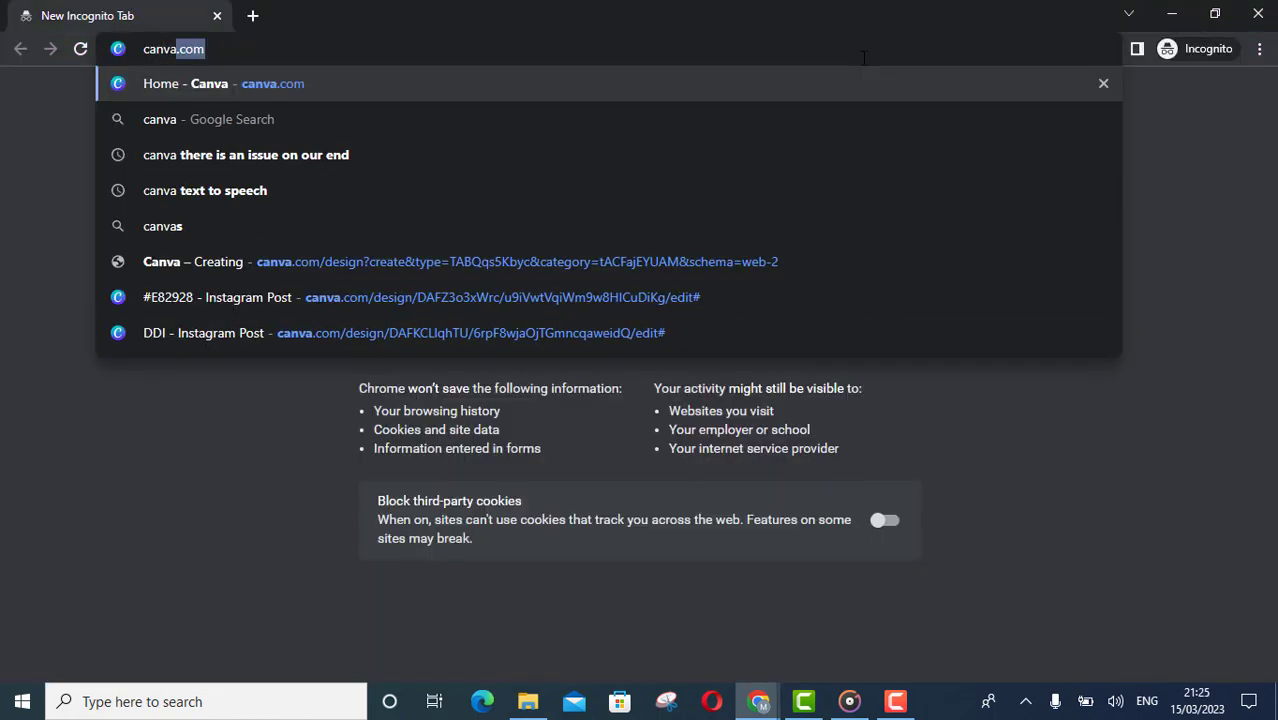
key("Return")
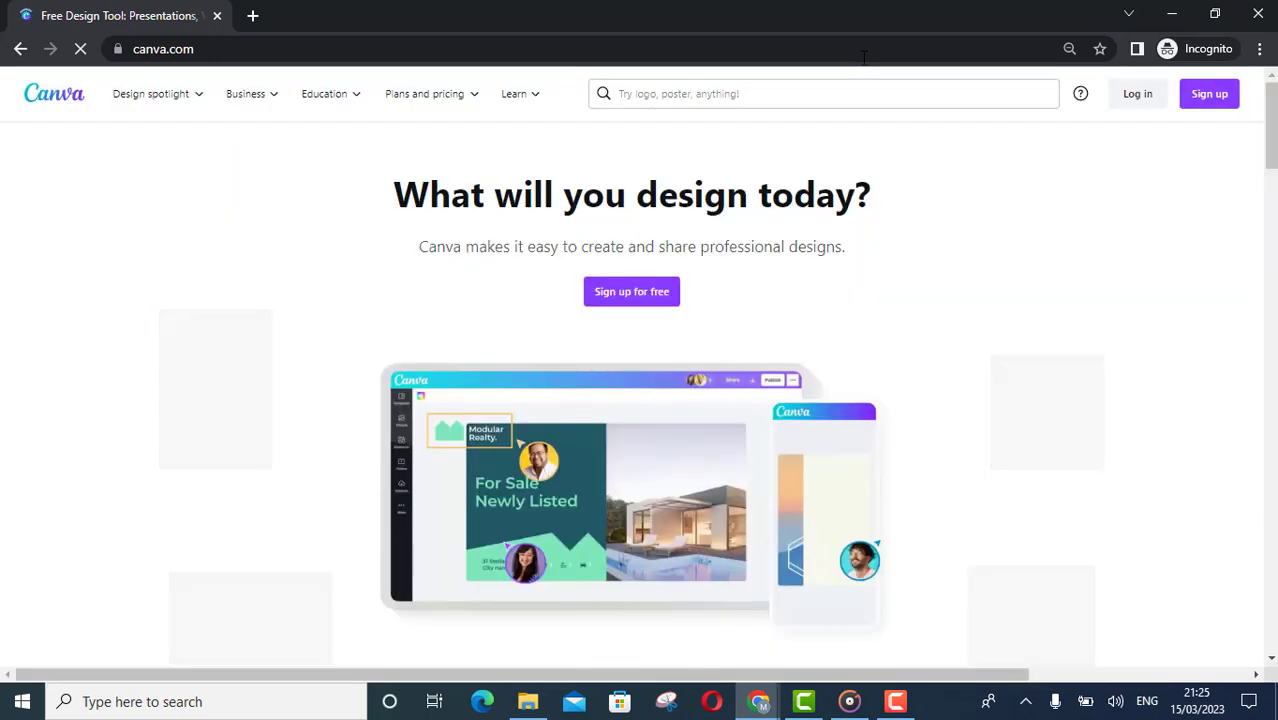
left_click(663, 304)
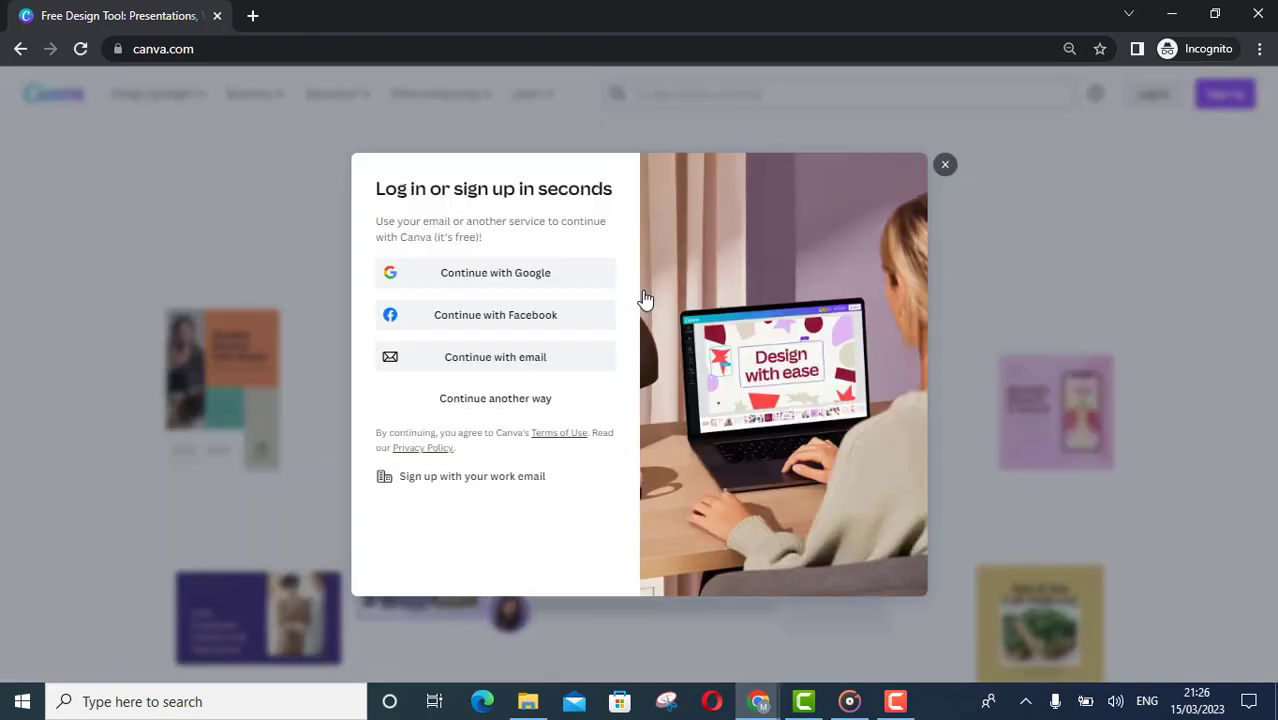
left_click(524, 288)
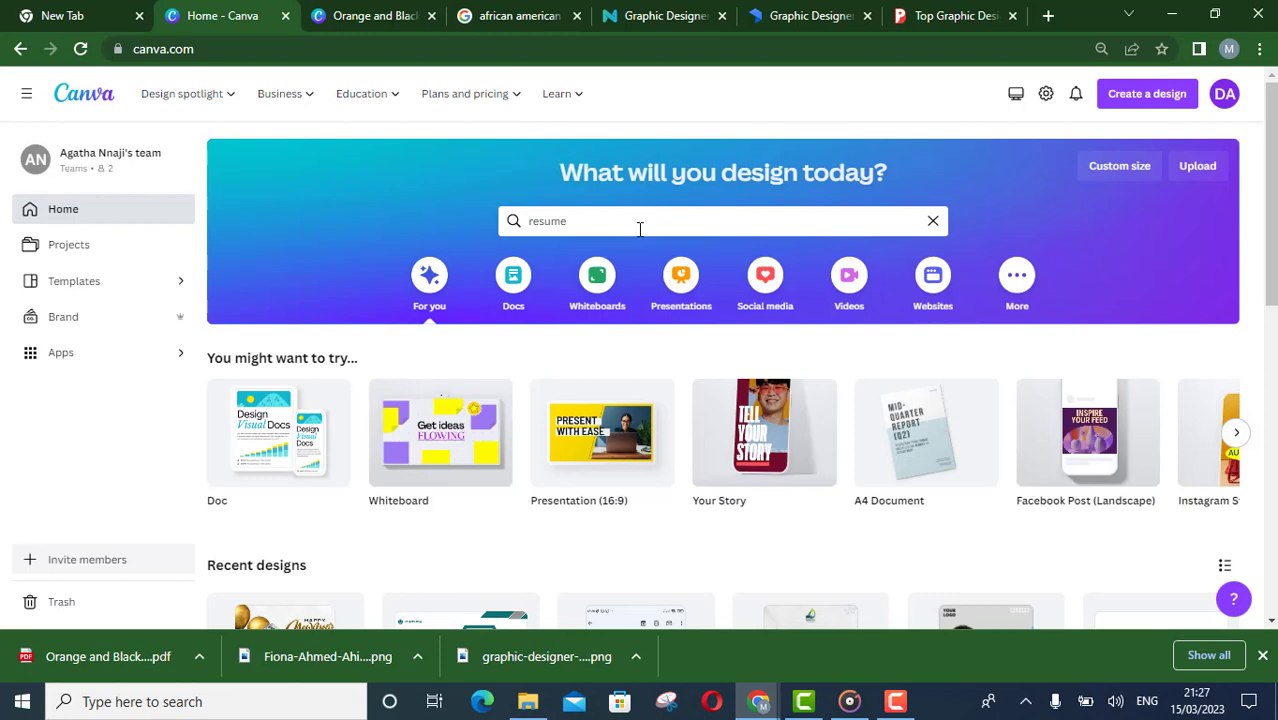
Search Canva's templates for professional resume
left_click_drag(640, 229, 509, 222)
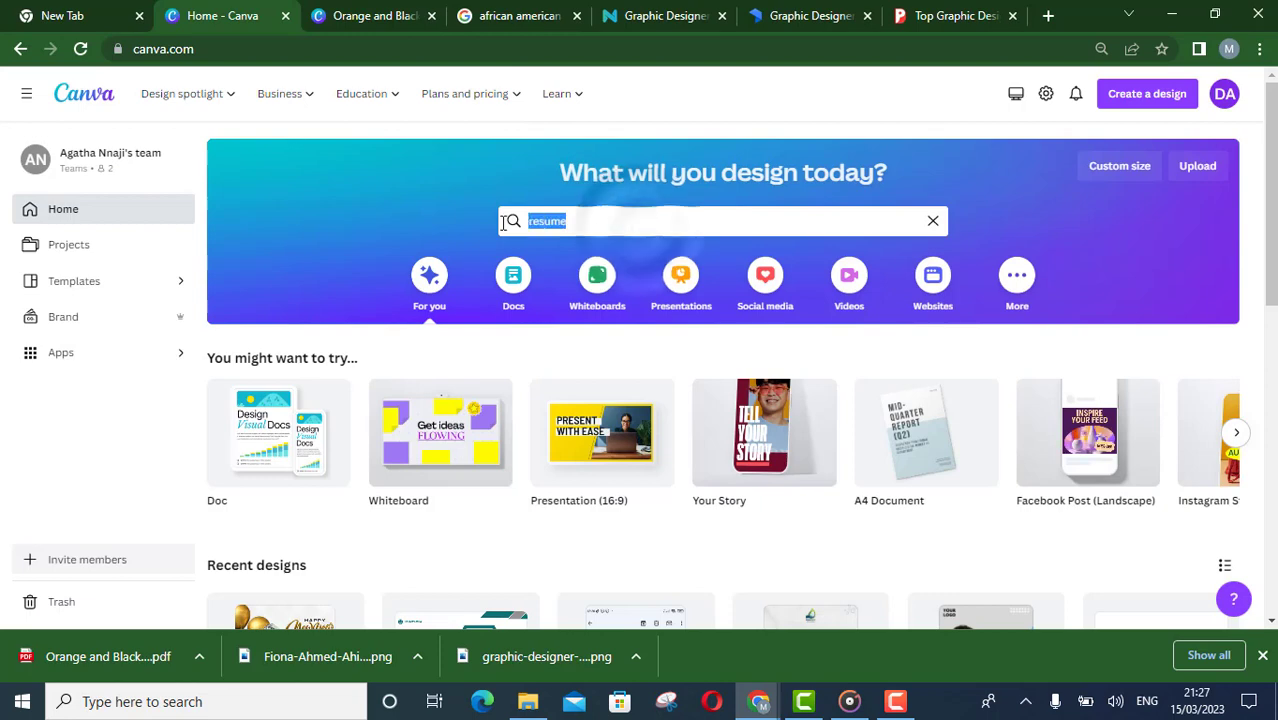
key("BackSpace")
left_click(976, 190)
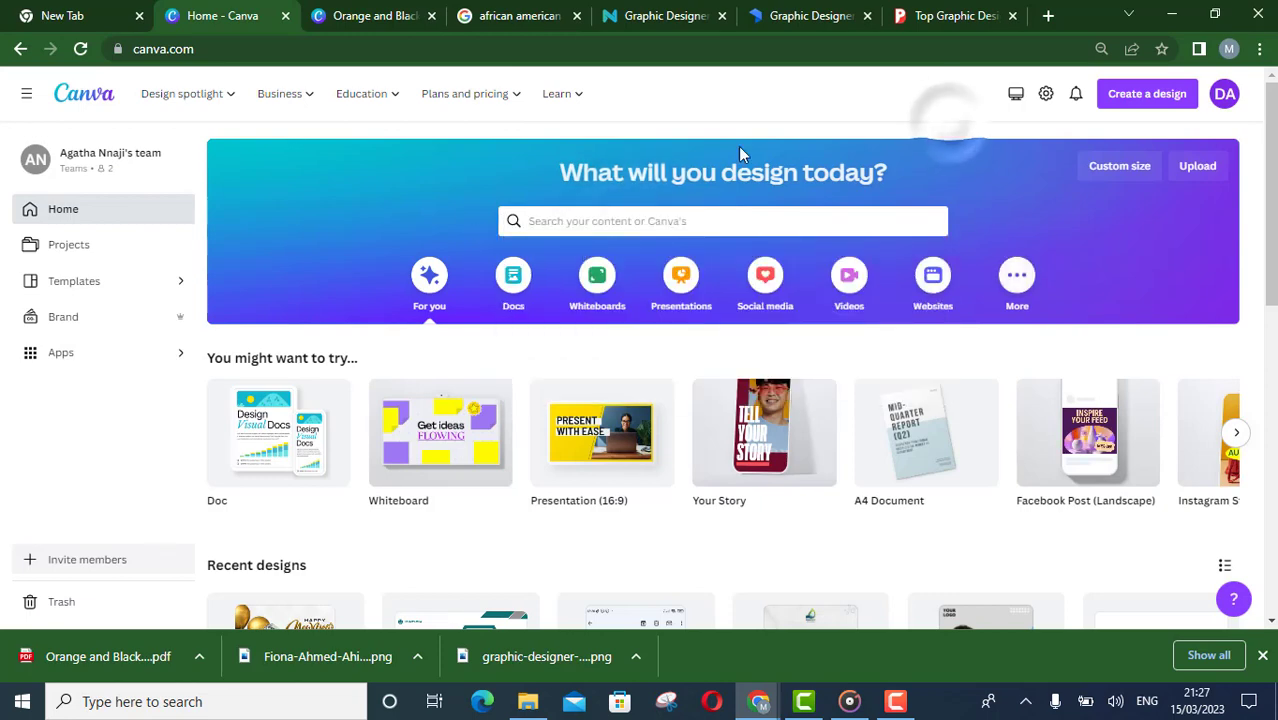
left_click(571, 223)
type("resume")
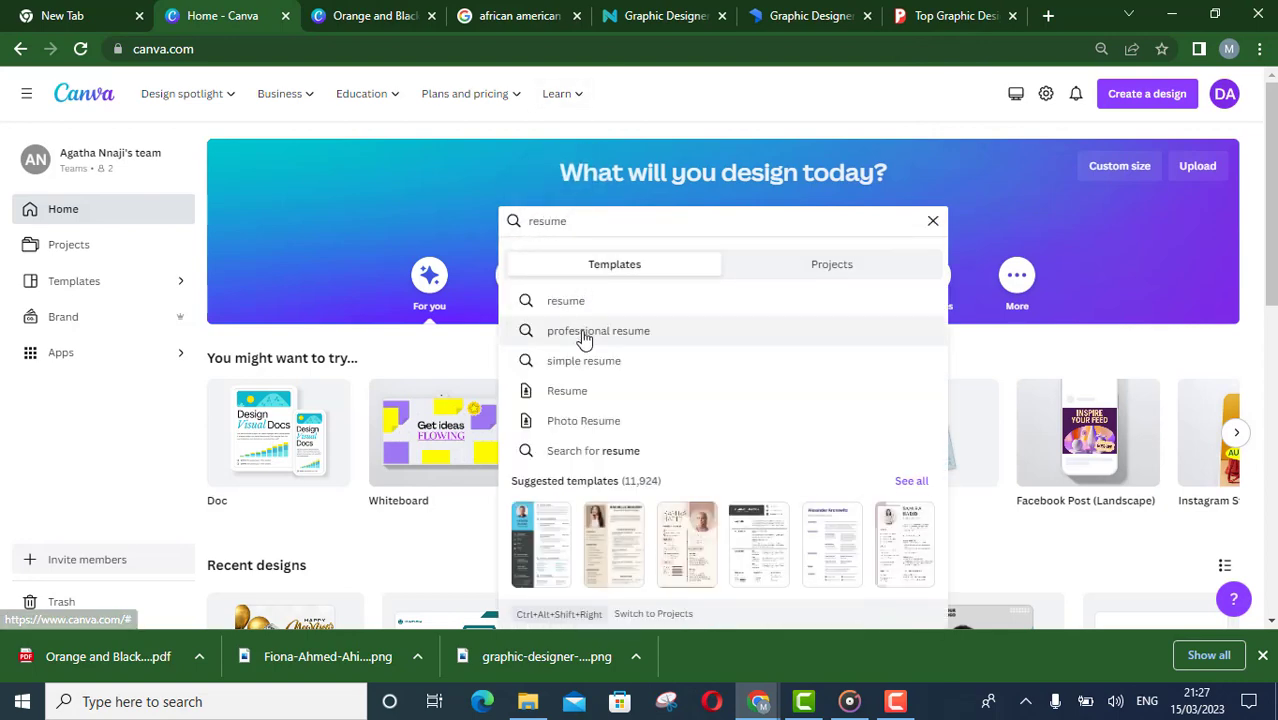
left_click(584, 338)
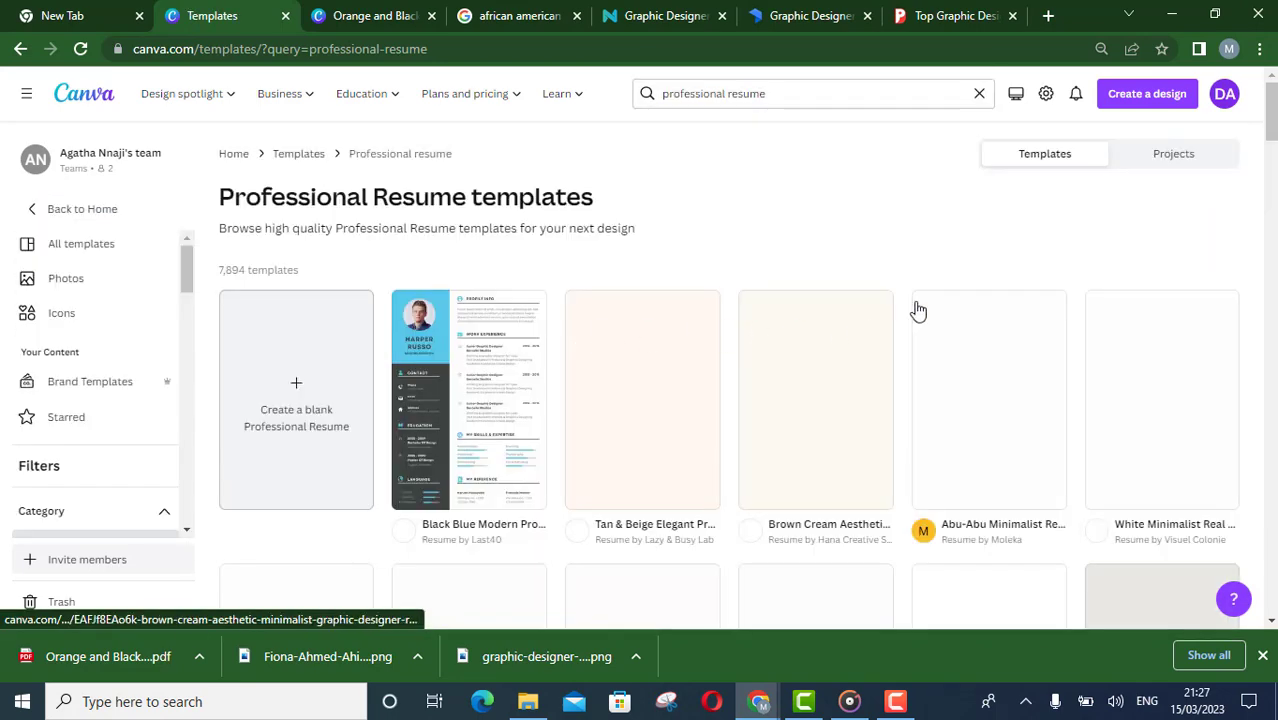
Open the Orange and Black Virtual Assistant Resume template for editing
left_click_drag(1273, 115, 1272, 215)
scroll(422, 408, "down", 6)
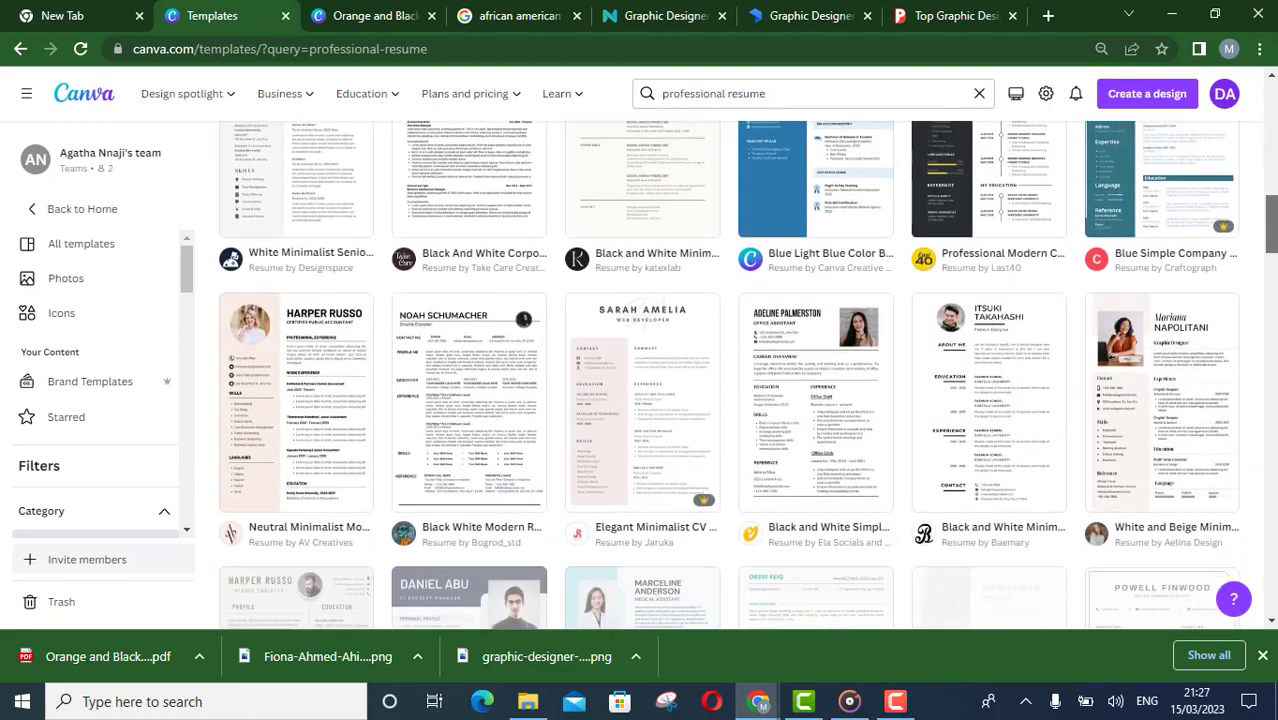
left_click(475, 388)
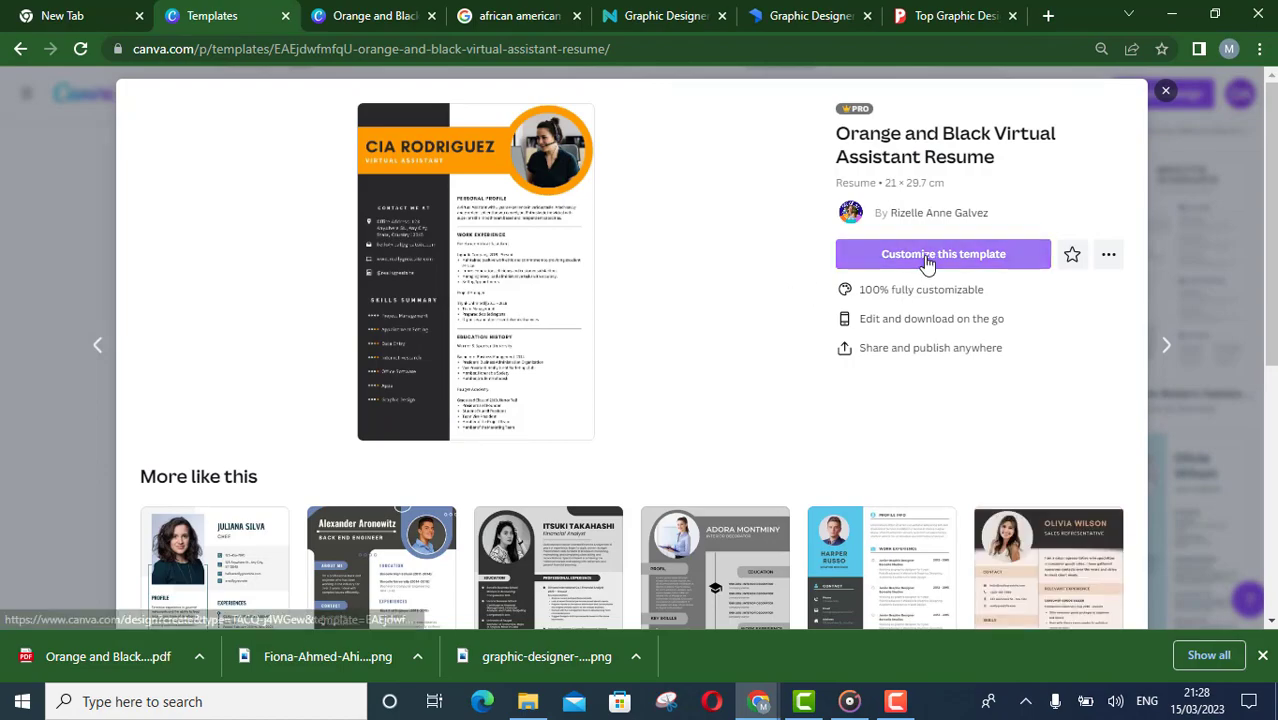
left_click(927, 257)
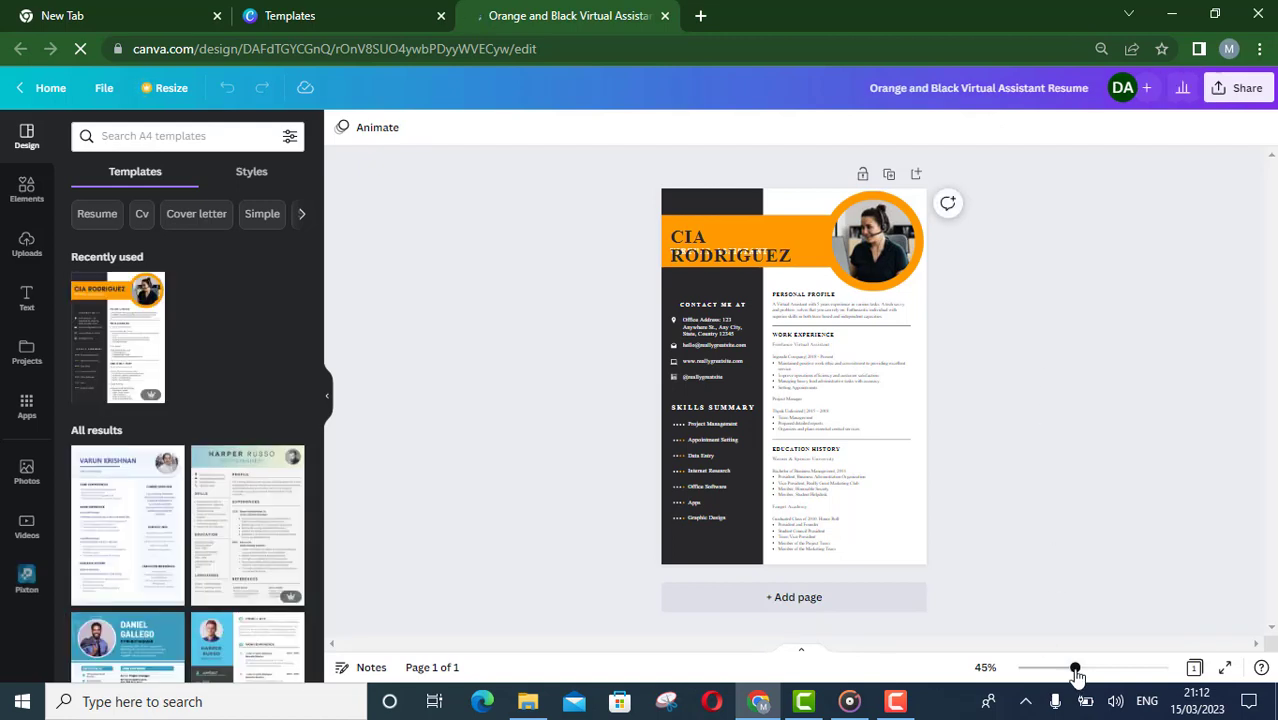
Replace the name heading with the resume owner's full name
left_click_drag(1077, 674, 1085, 675)
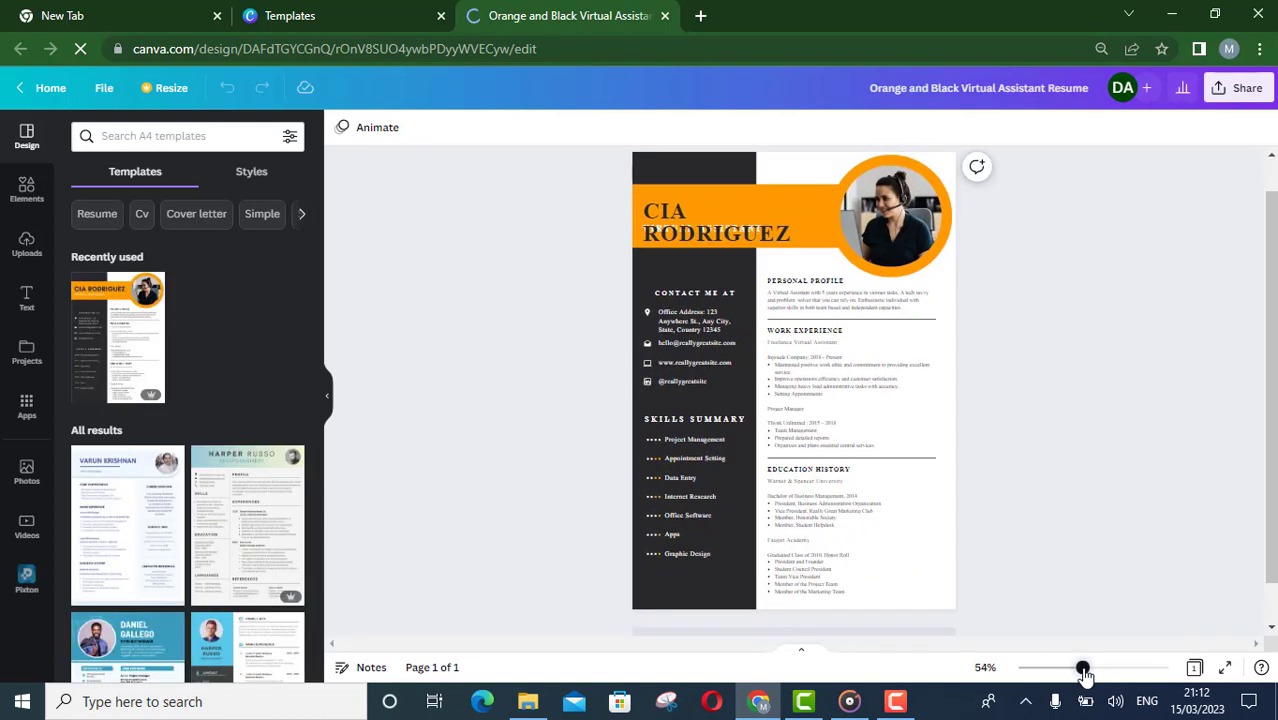
left_click(711, 214)
left_click_drag(709, 206, 709, 211)
double_click(727, 205)
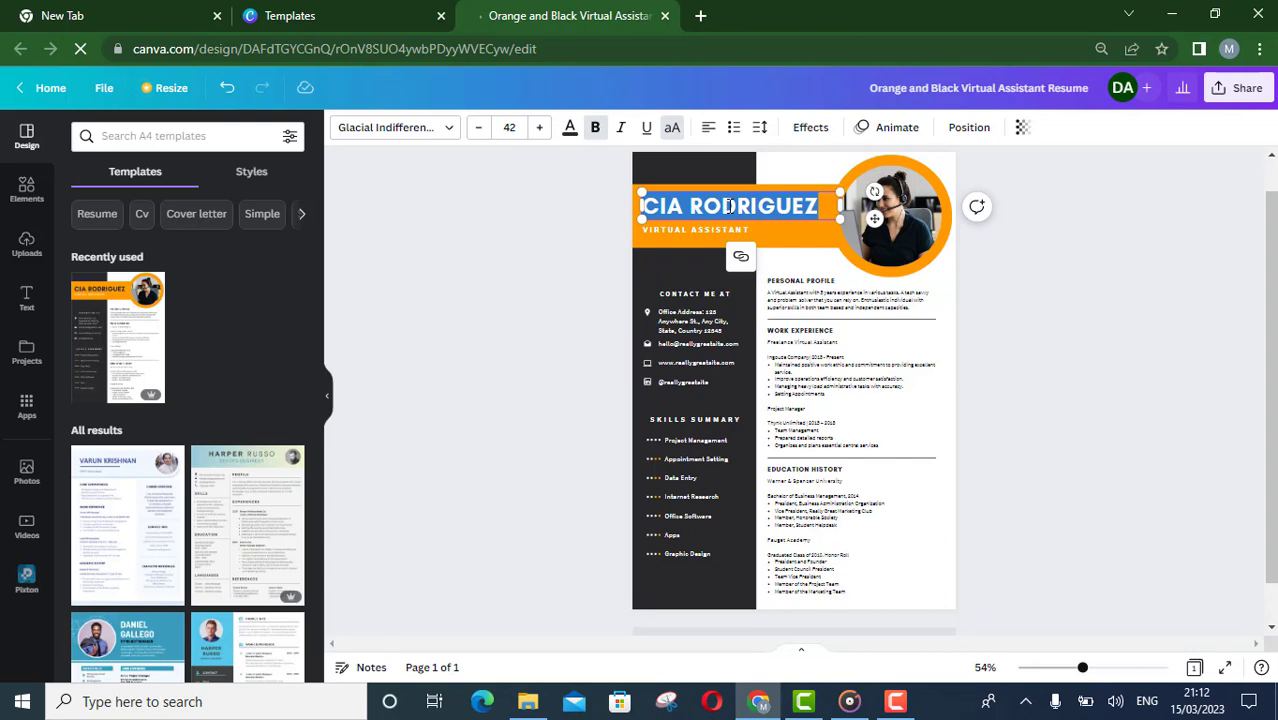
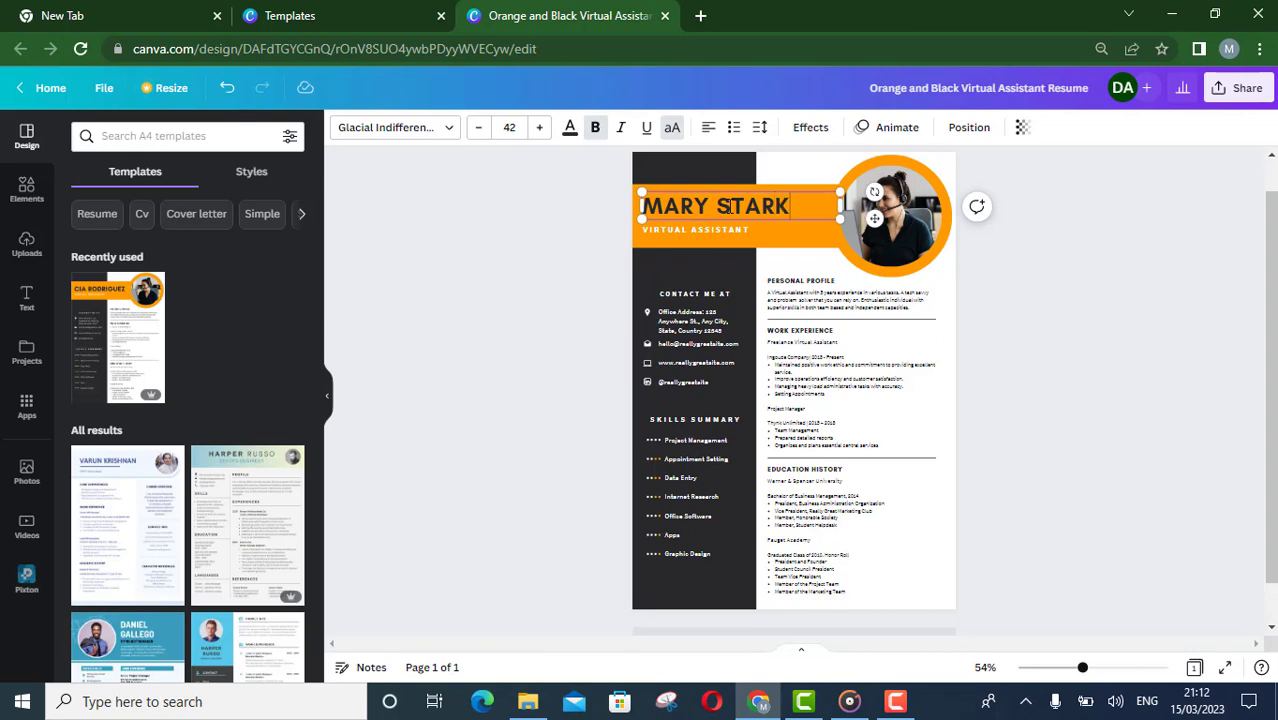
Replace the job title under the name with GRAPHIC DESIGNER
left_click(1042, 290)
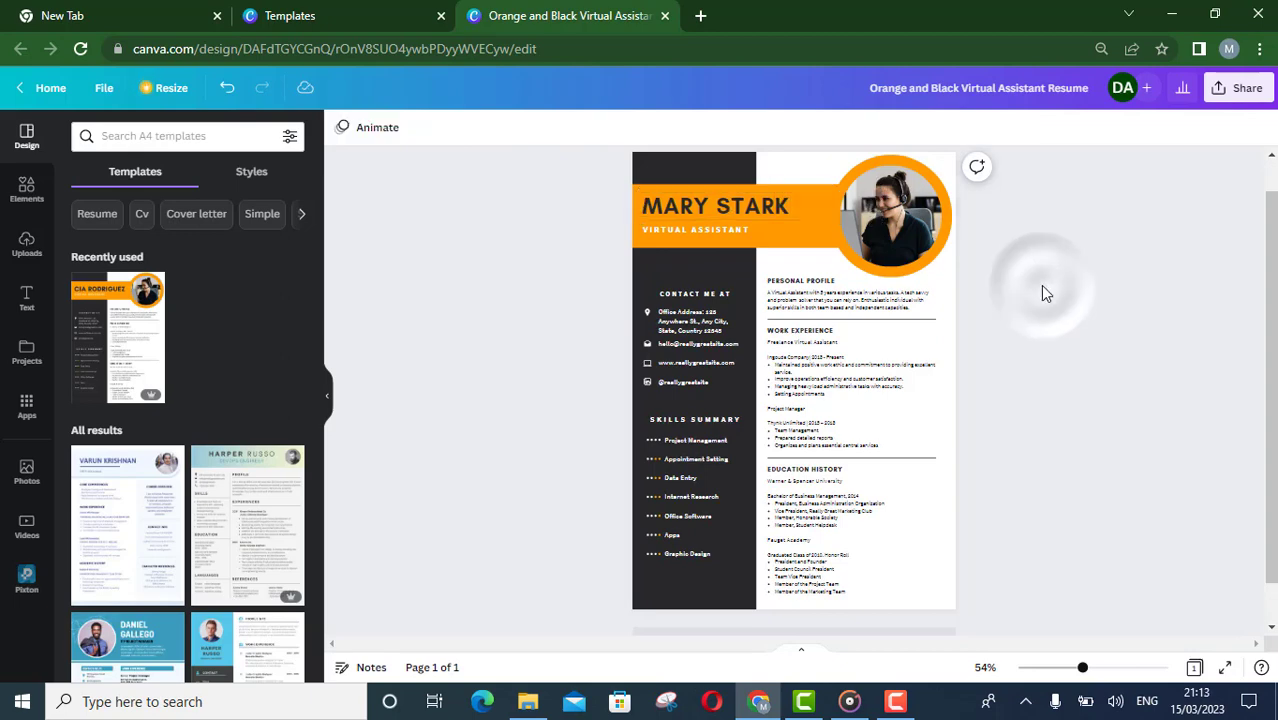
left_click_drag(702, 231, 728, 212)
left_click(724, 225)
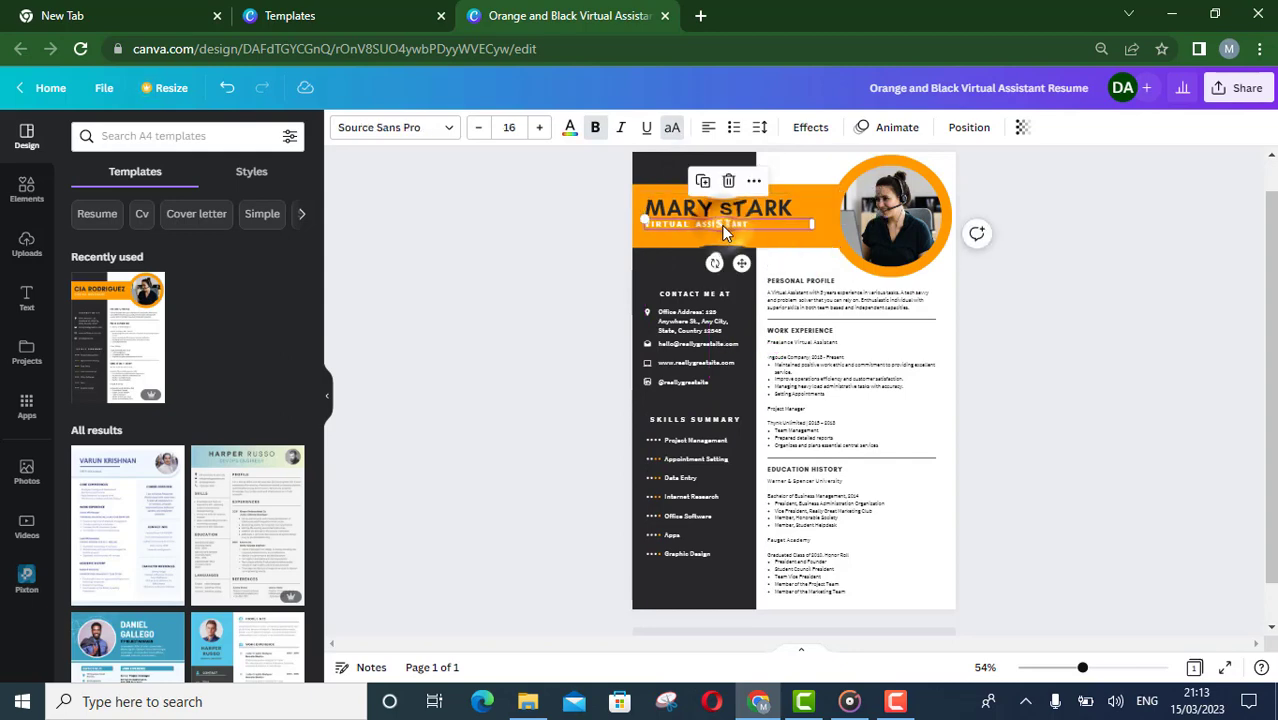
left_click(724, 226)
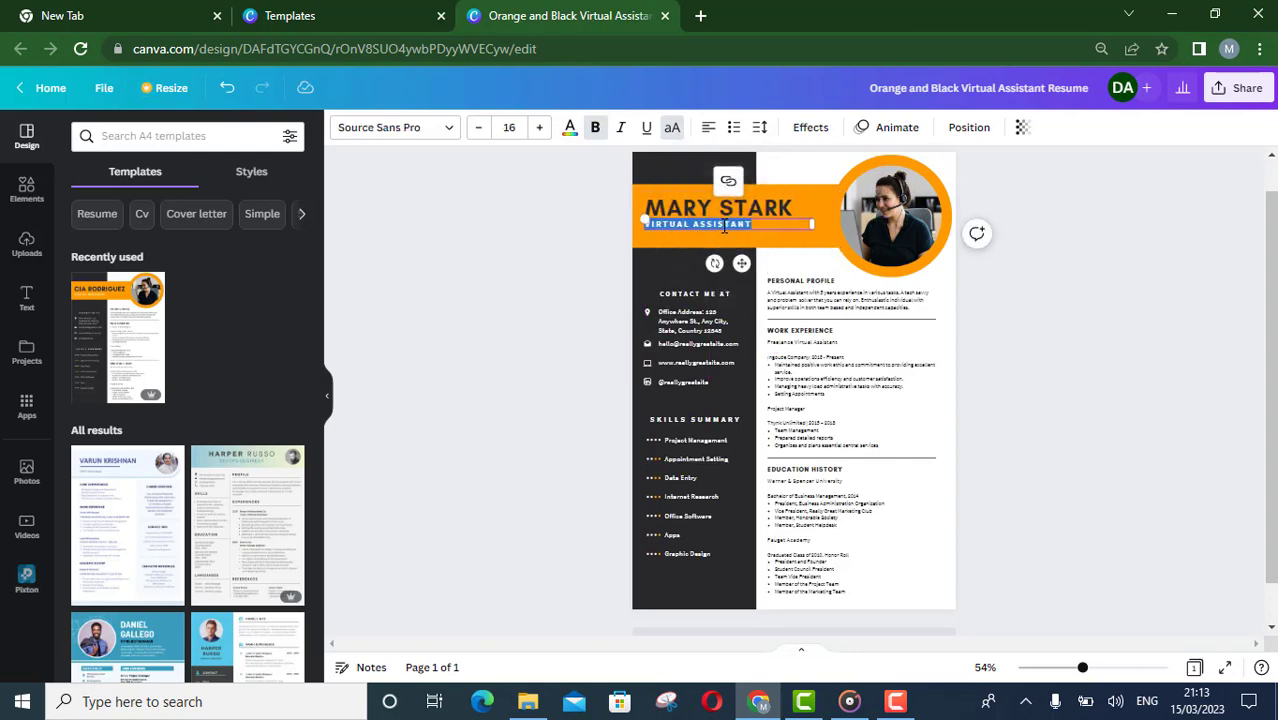
type("GRAPHIC DESIGNER")
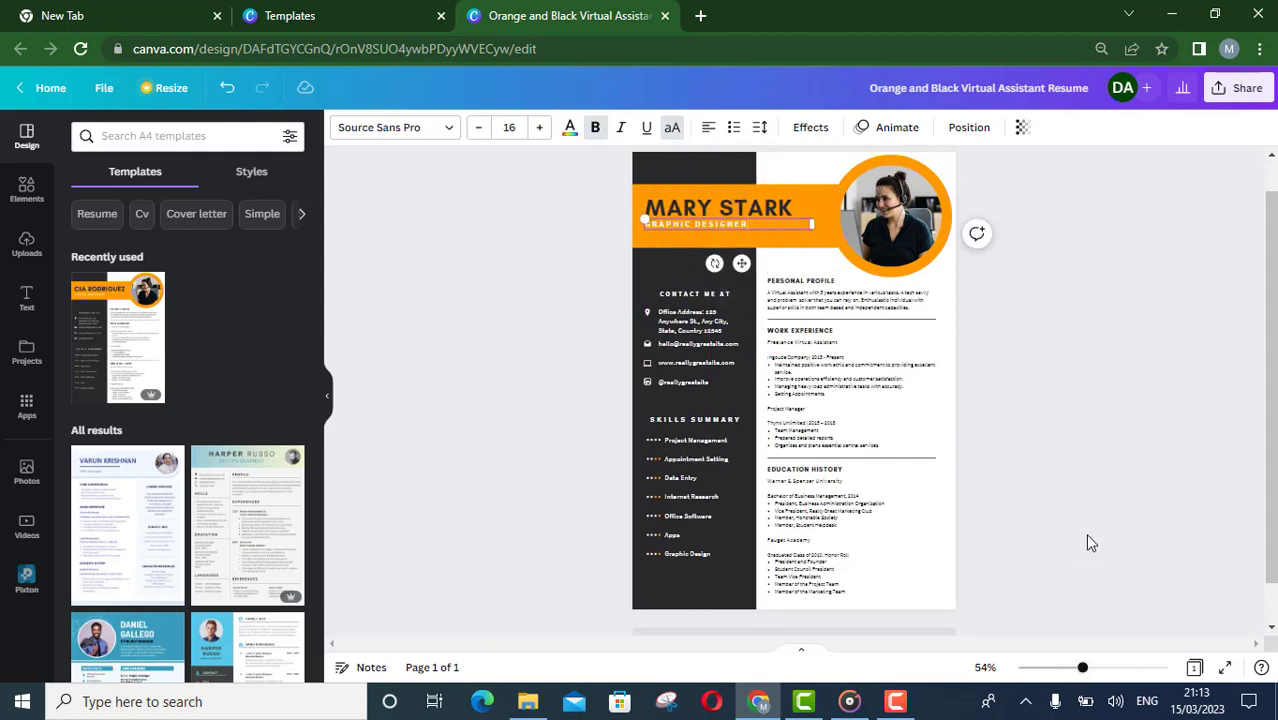
Replace the contact e-mail address with the owner's e-mail address
left_click_drag(1086, 676, 1095, 677)
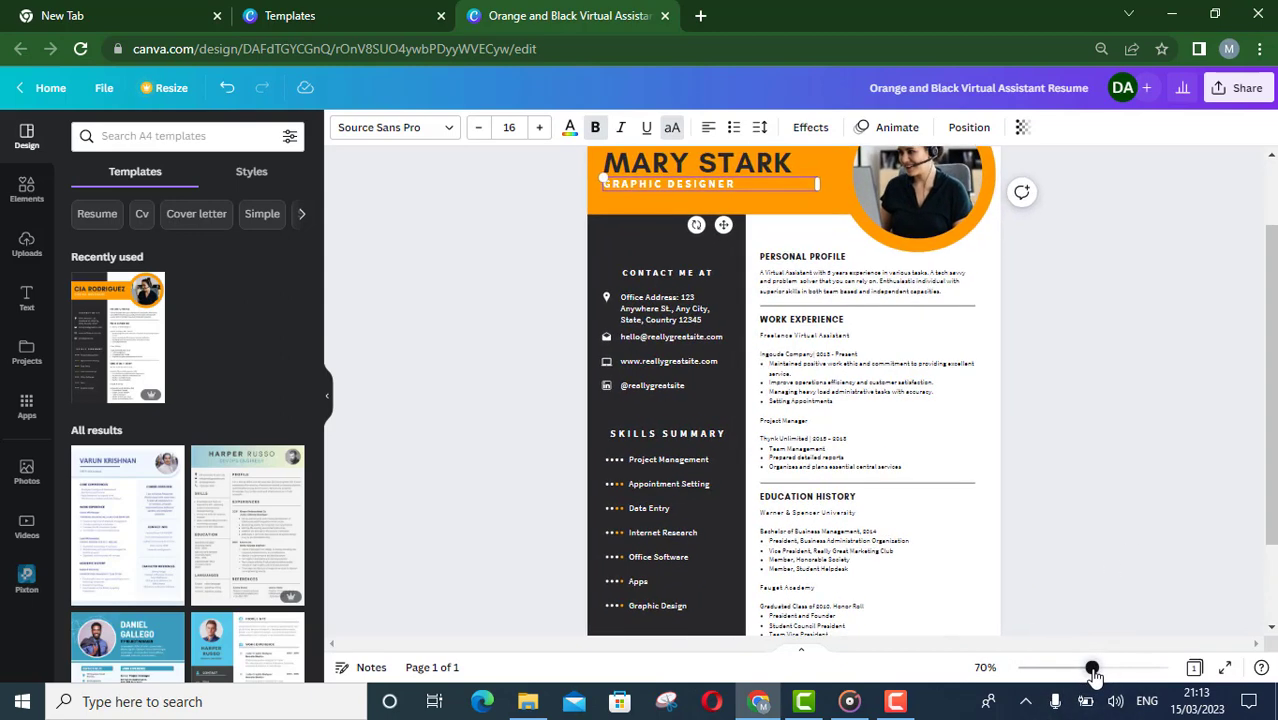
left_click(676, 310)
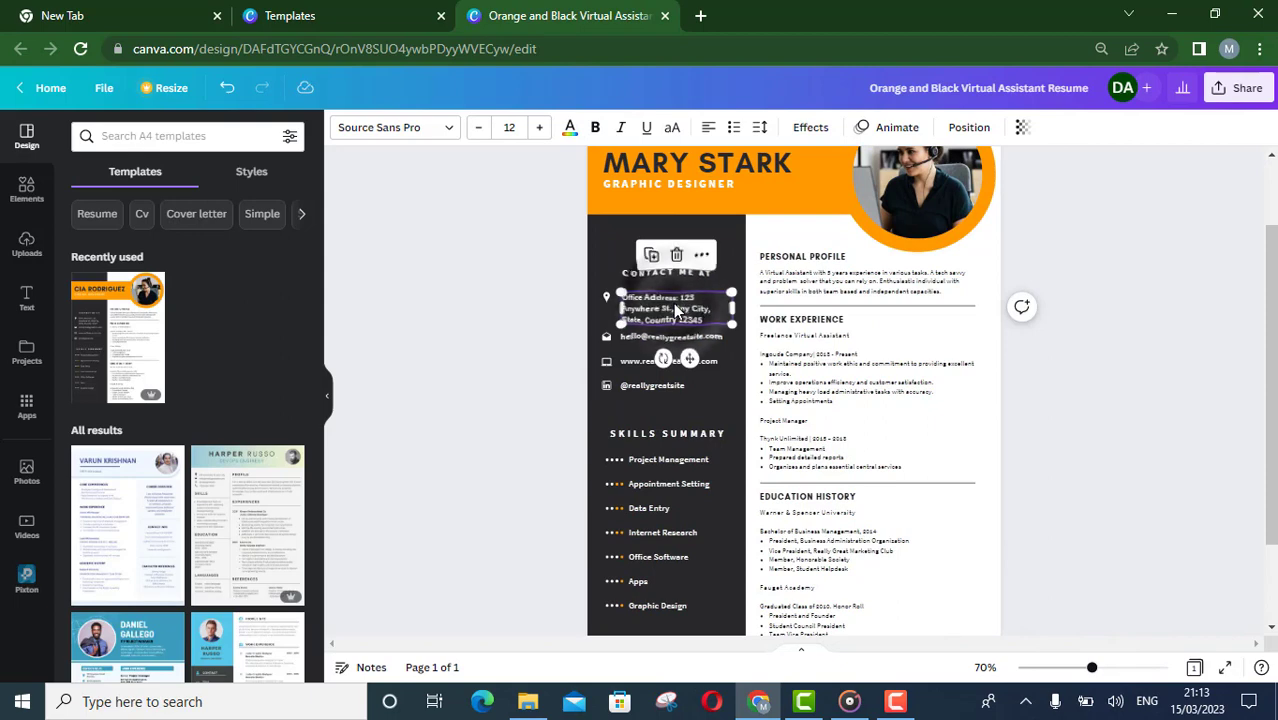
double_click(676, 310)
left_click_drag(683, 297, 703, 320)
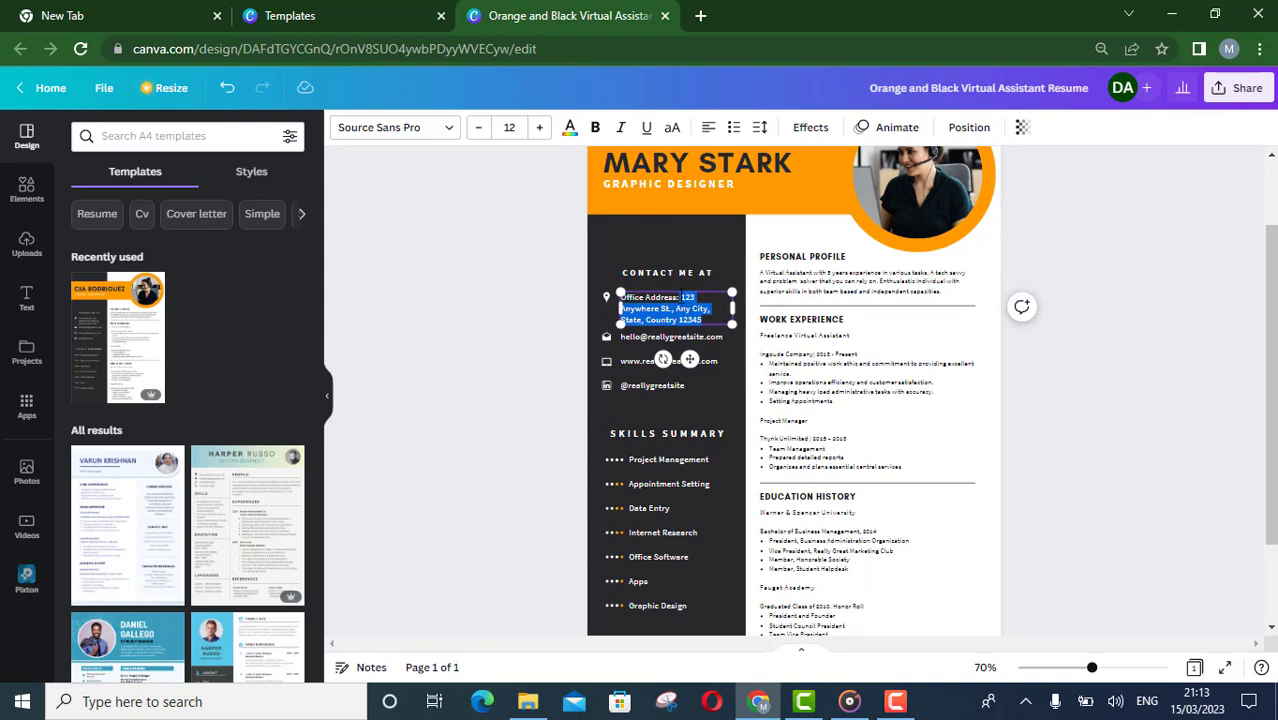
double_click(670, 337)
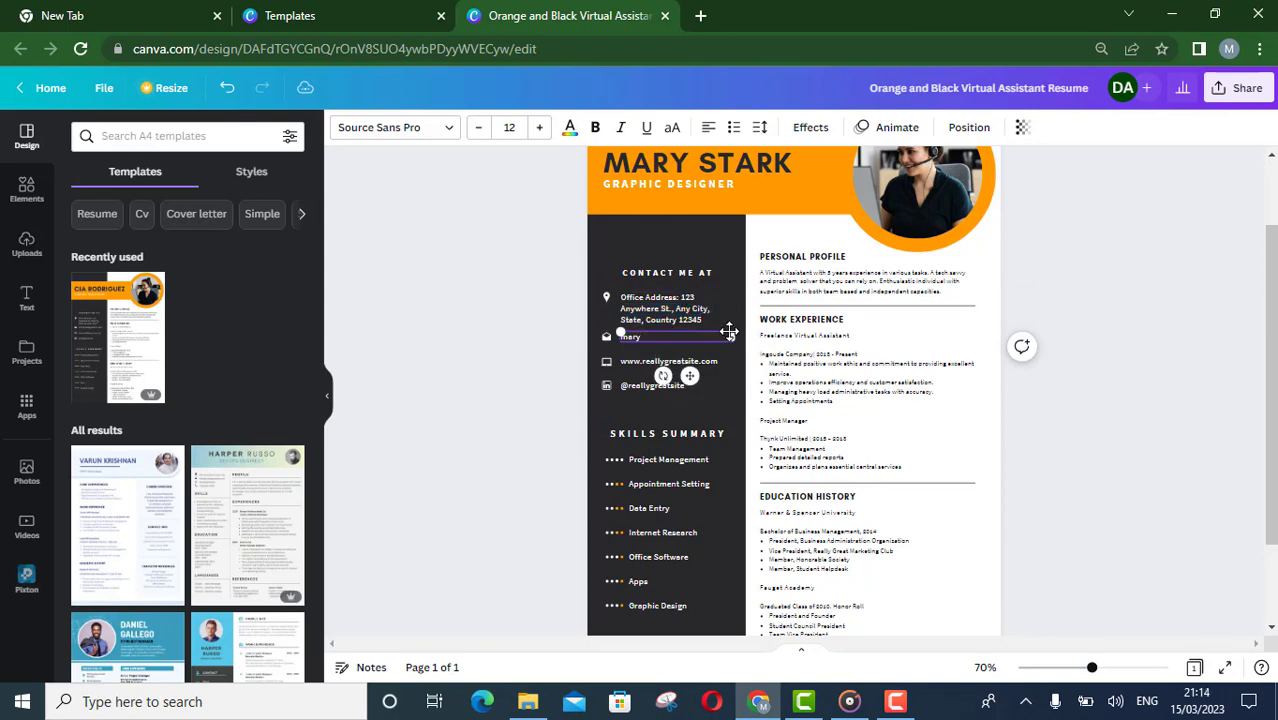
Replace the website in the contact section with the owner's personal web address
left_click(695, 366)
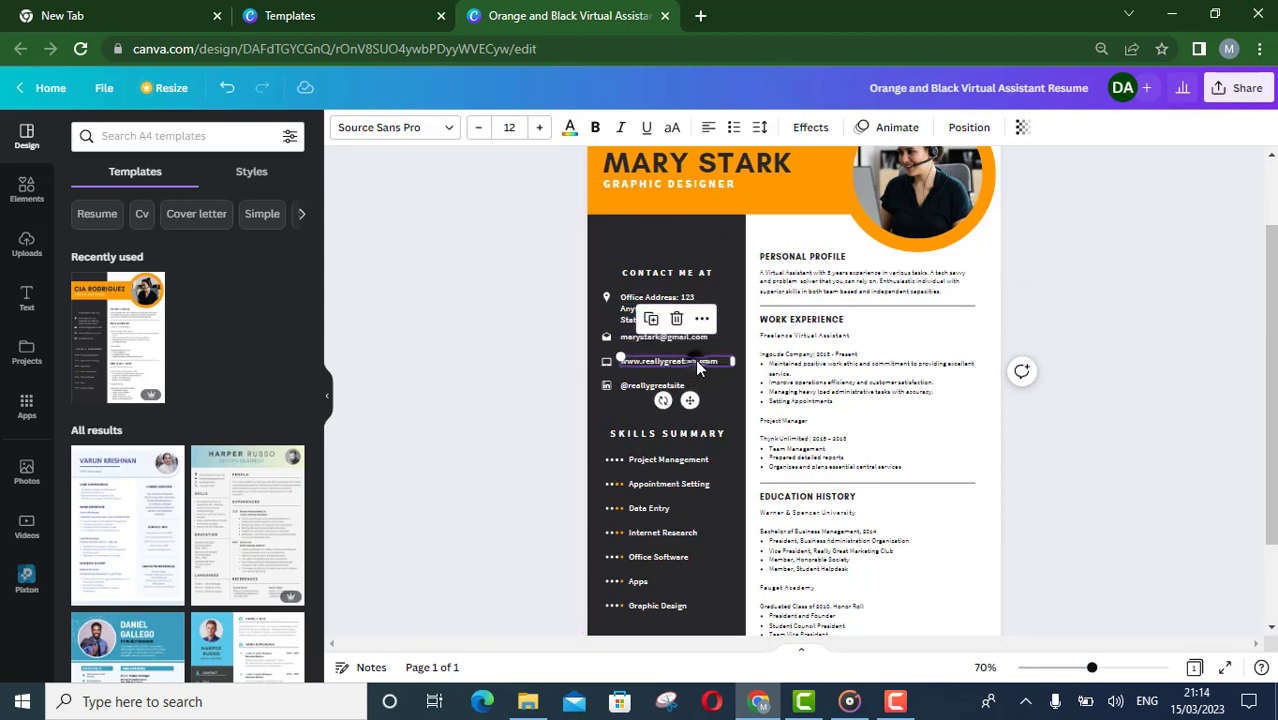
key("BackSpace")
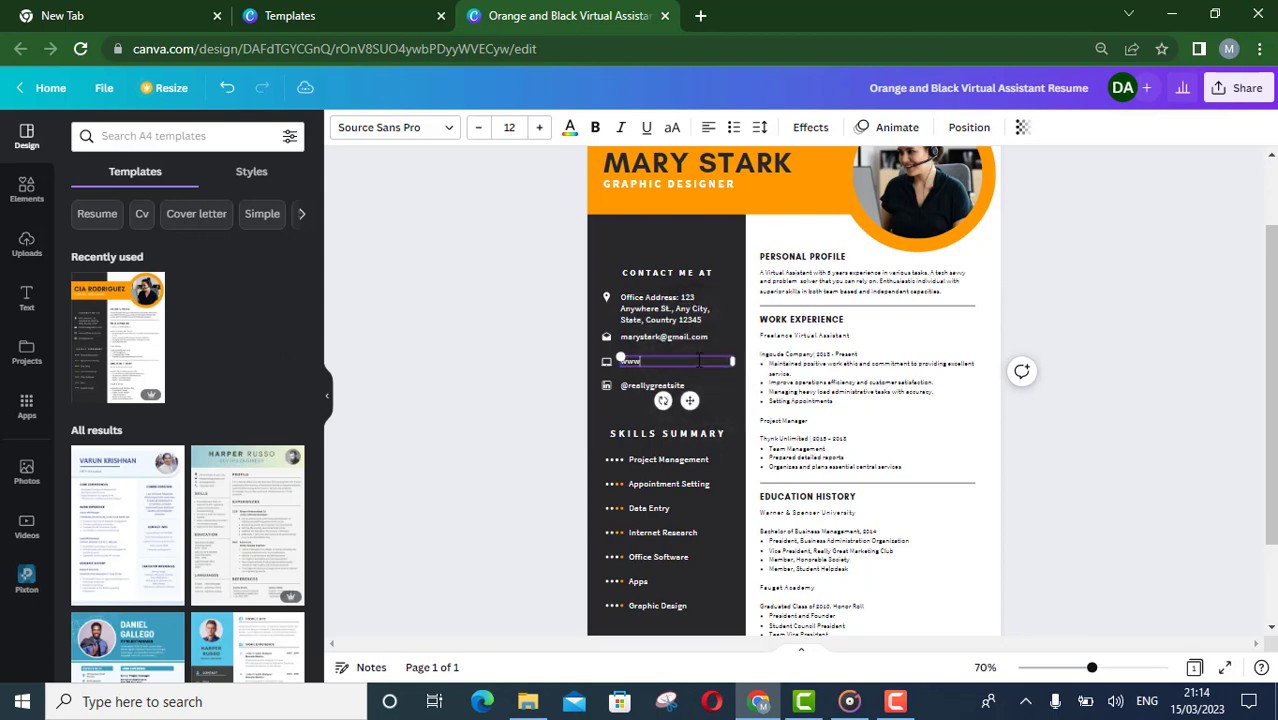
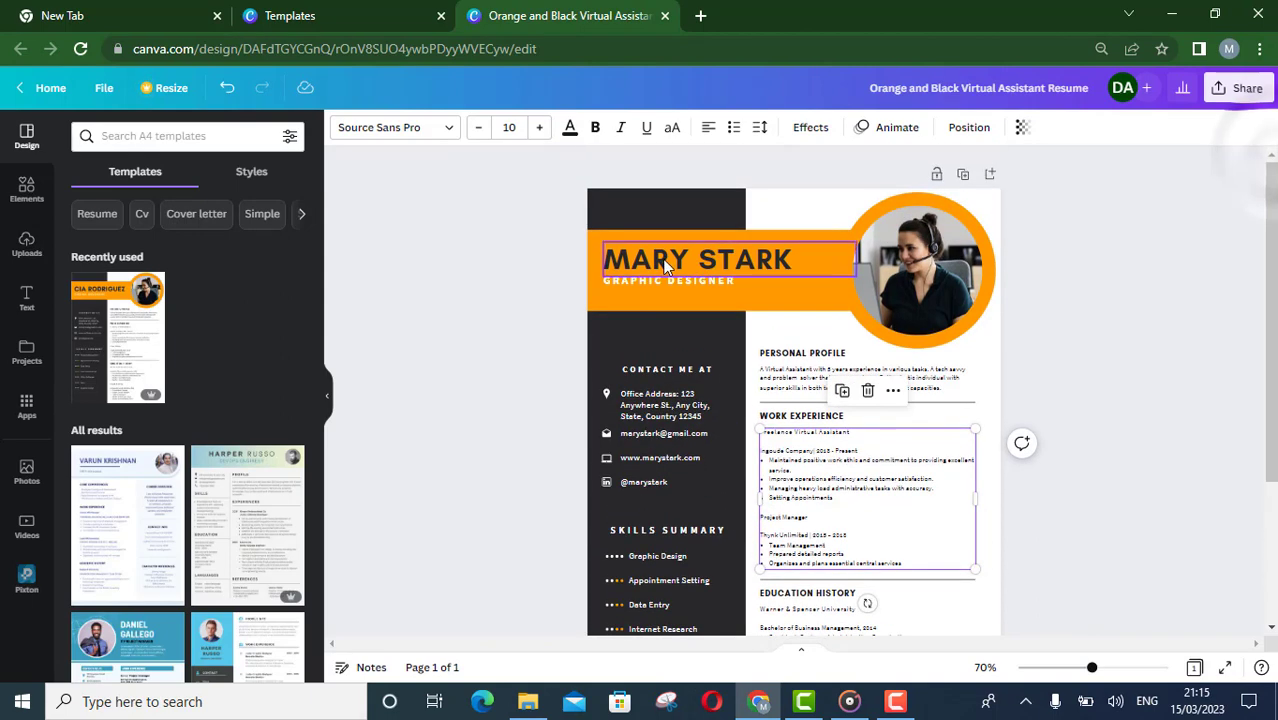
Change the orange banner behind the name to dark blue
left_click(660, 259)
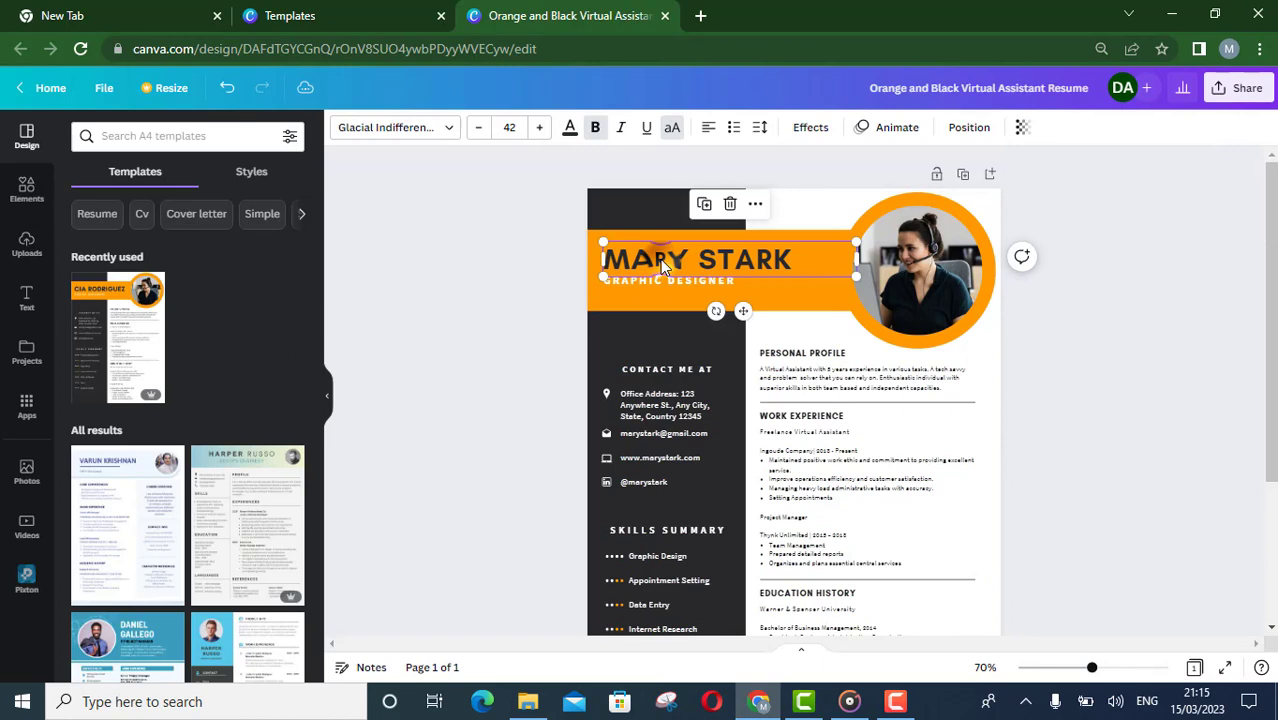
left_click(610, 233)
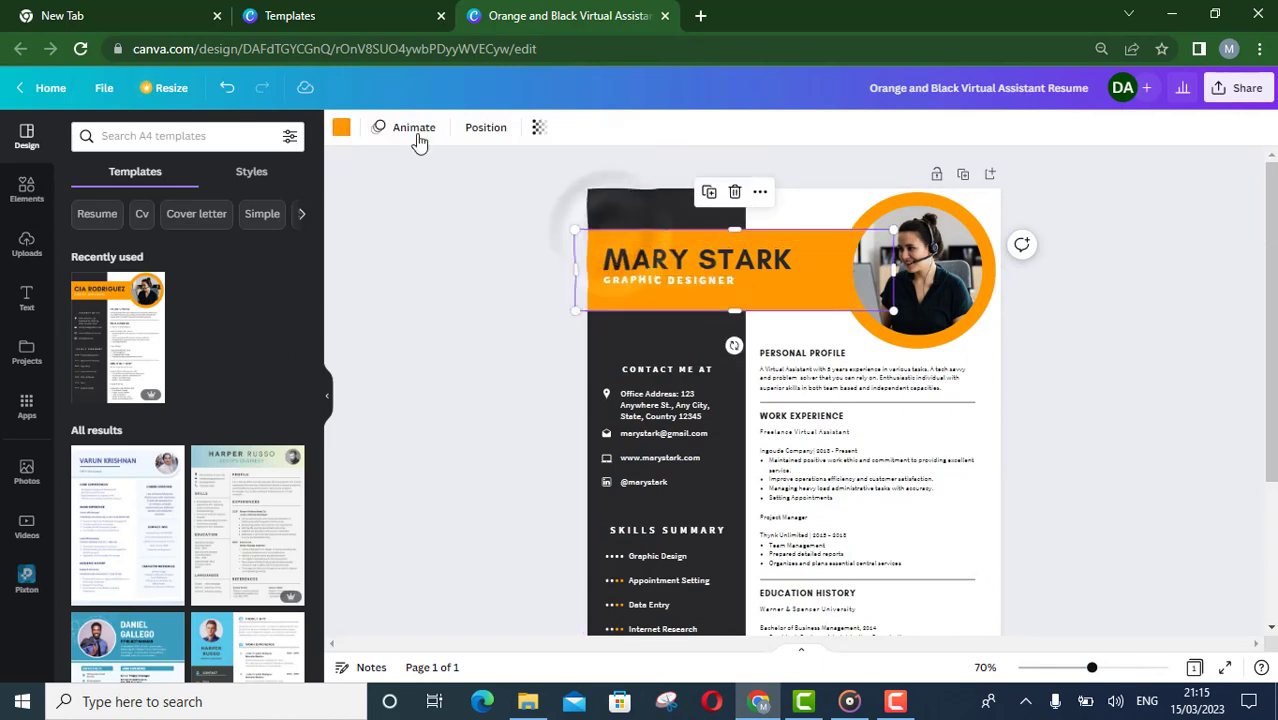
left_click(341, 127)
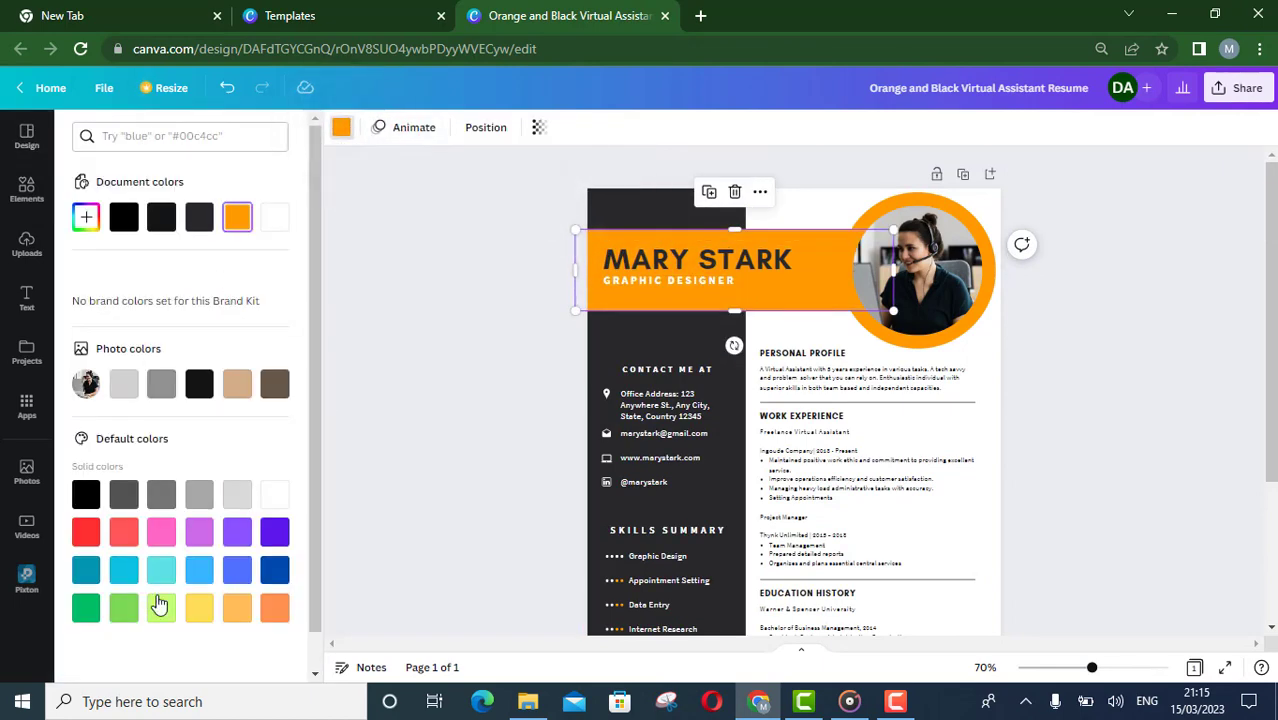
left_click(276, 571)
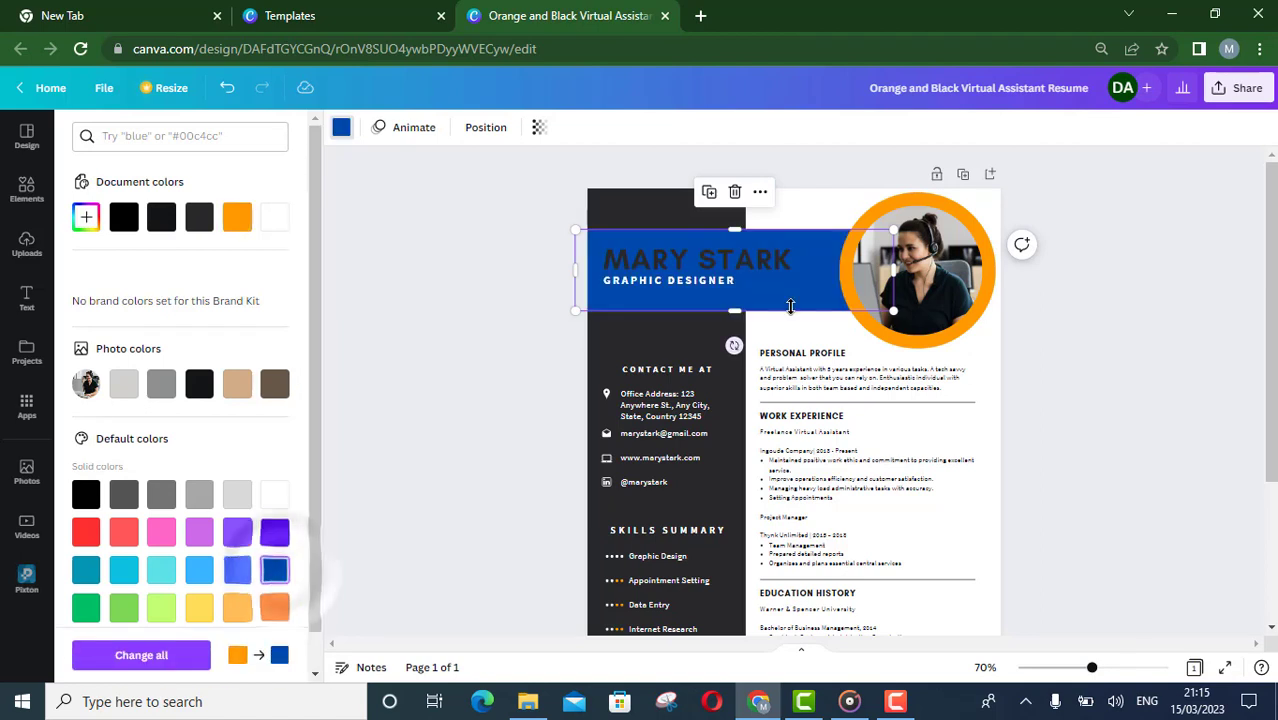
Recolour the orange ring around the profile photo to dark blue
left_click(855, 300)
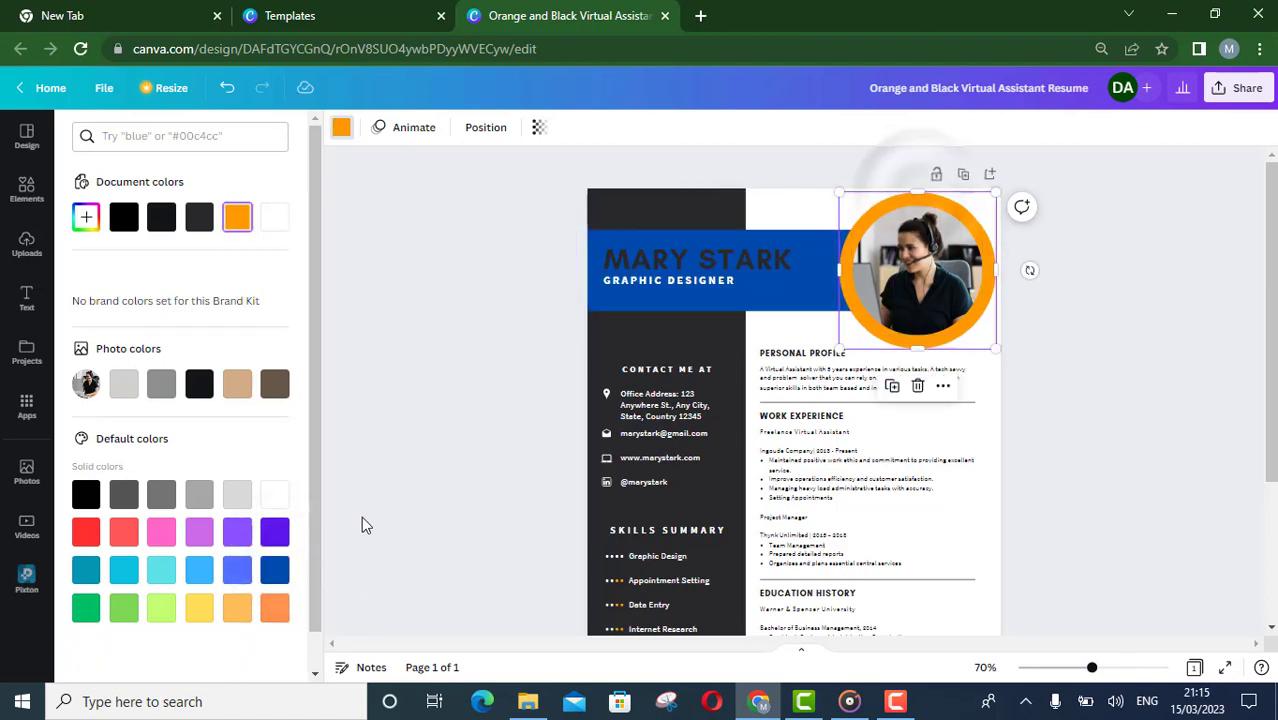
left_click(275, 570)
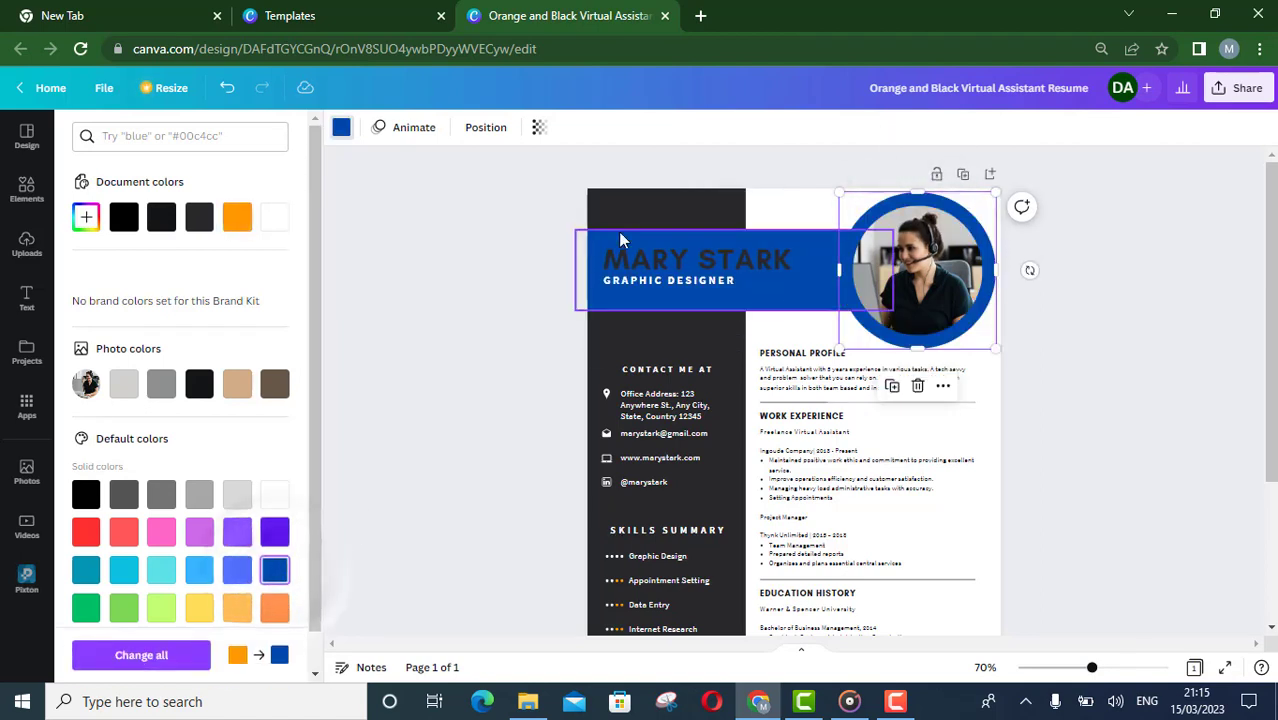
Recolour the dark sidebar panel with a custom very dark navy, #010B19
left_click(646, 220)
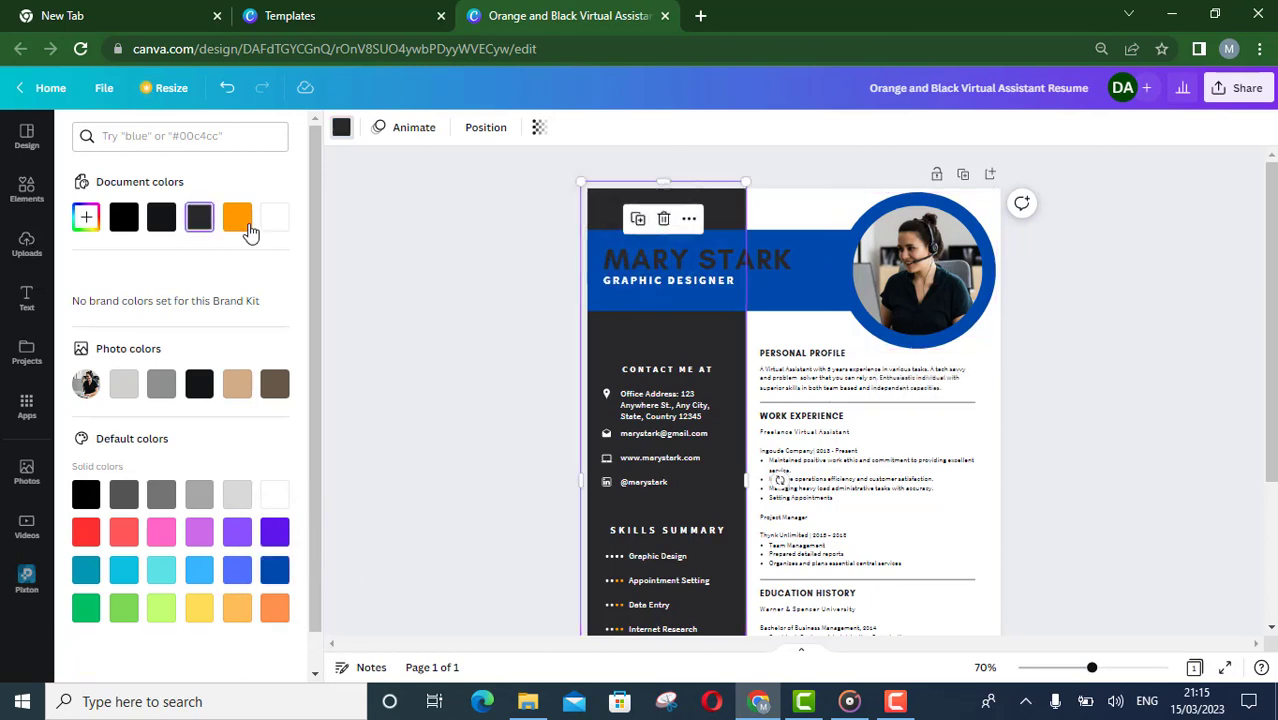
left_click(249, 229)
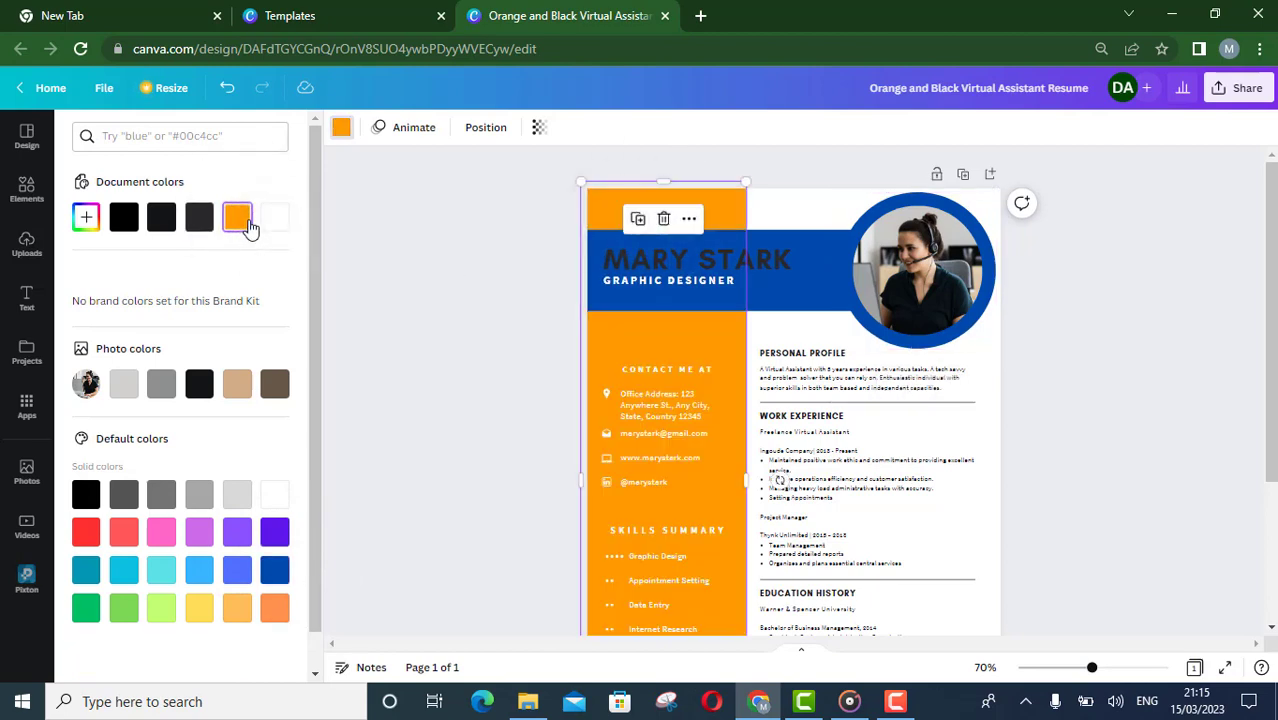
left_click(200, 390)
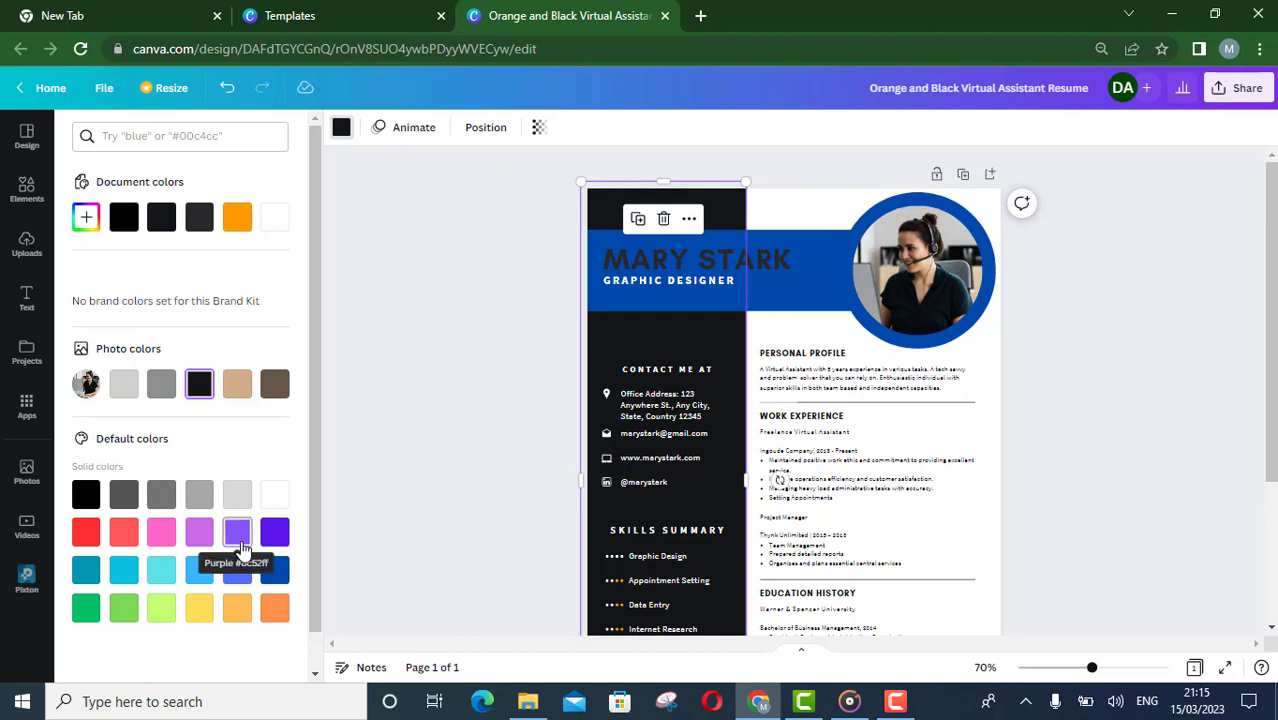
left_click(240, 386)
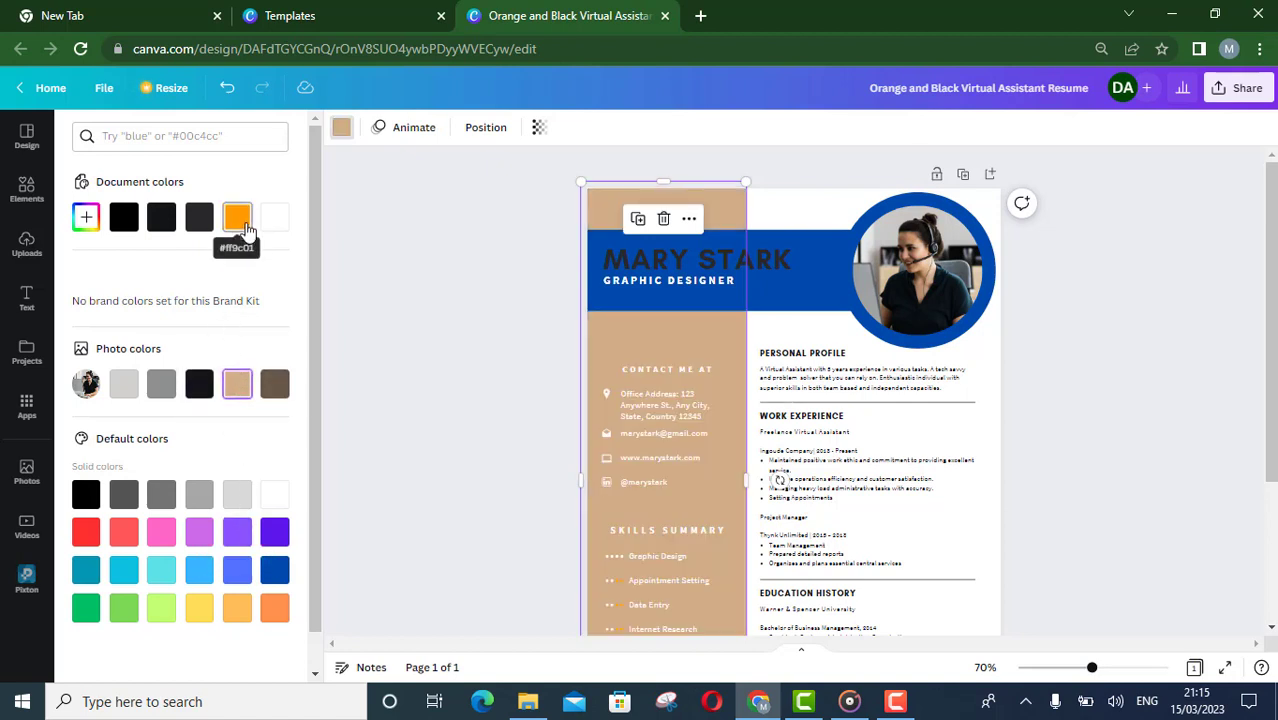
left_click(201, 220)
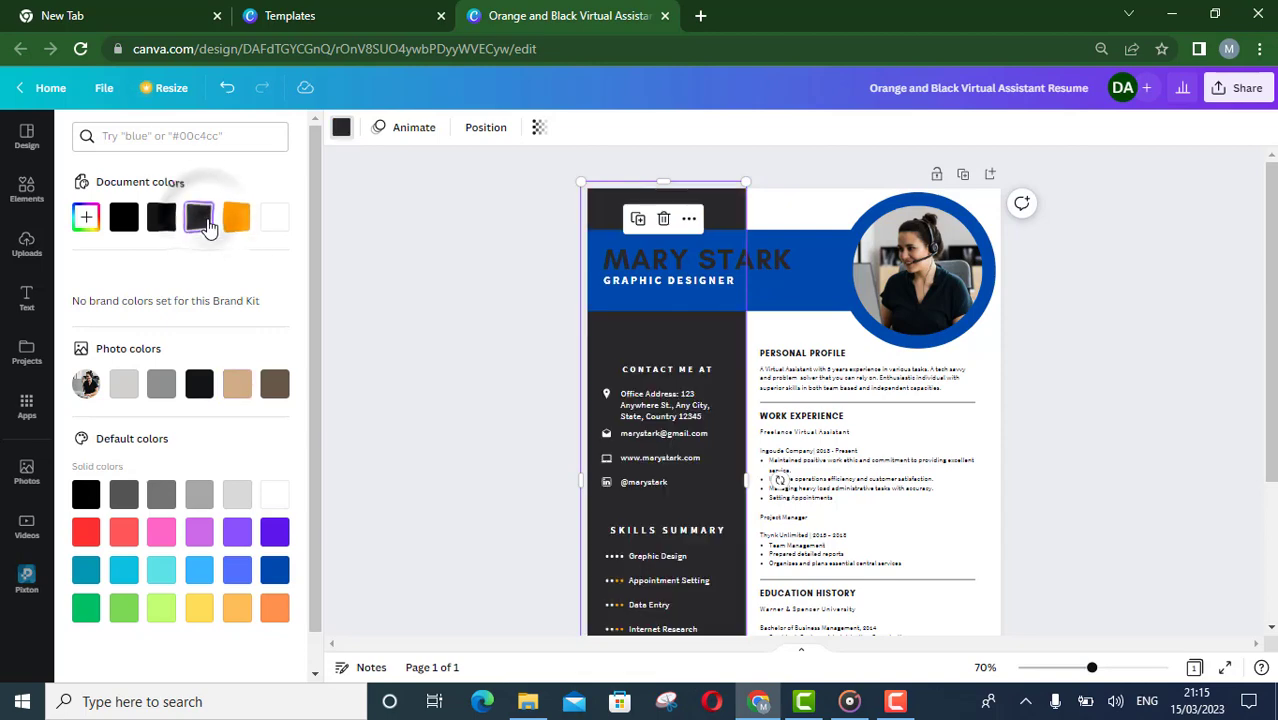
left_click(275, 570)
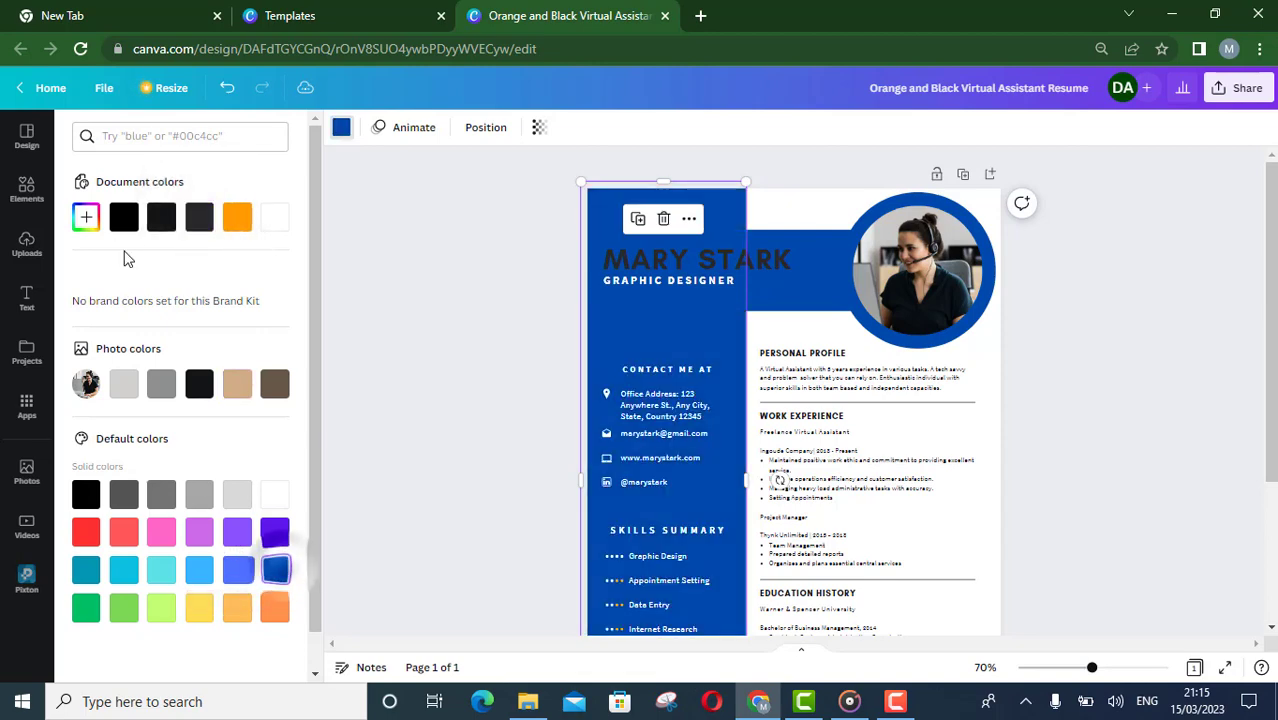
left_click(87, 218)
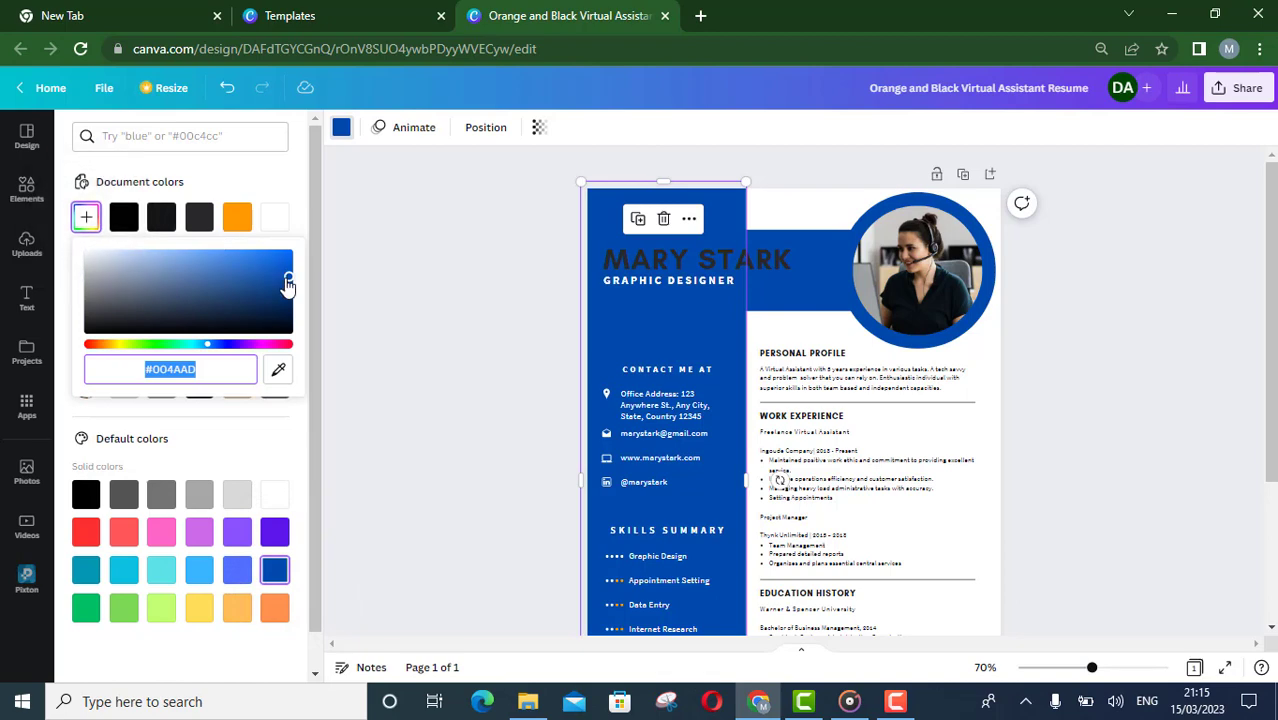
left_click_drag(285, 278, 277, 320)
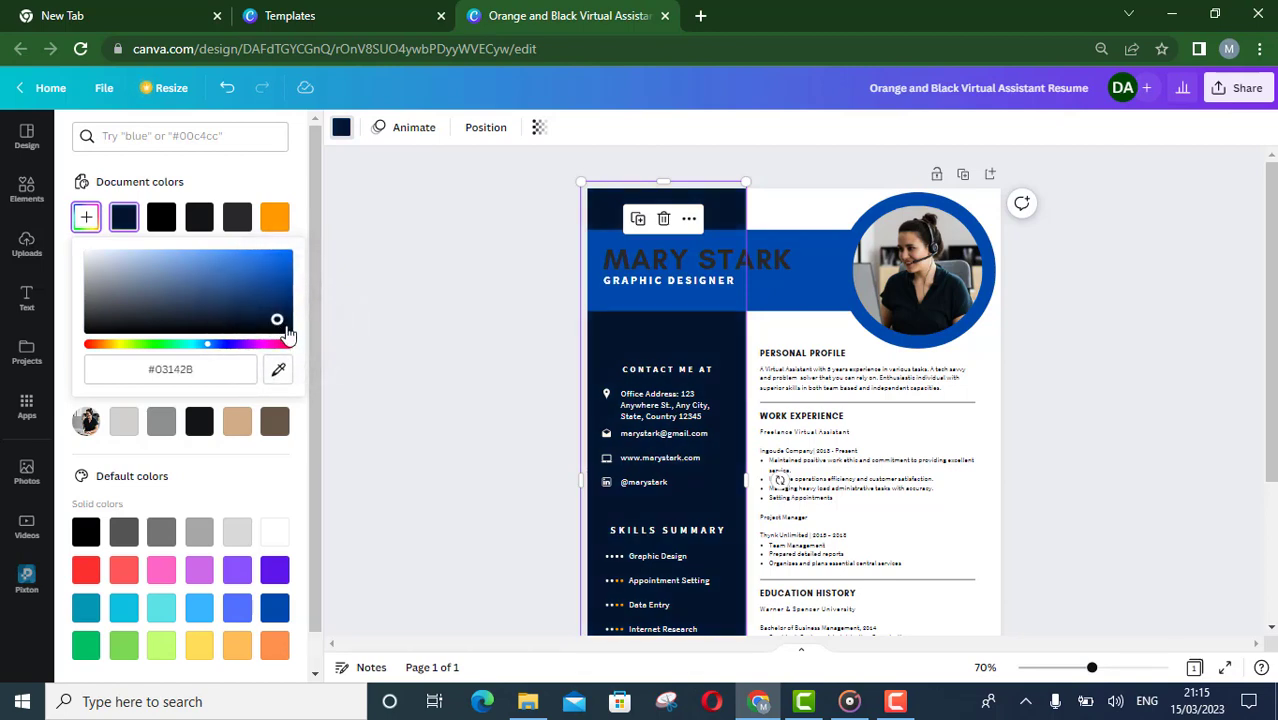
left_click_drag(286, 333, 292, 328)
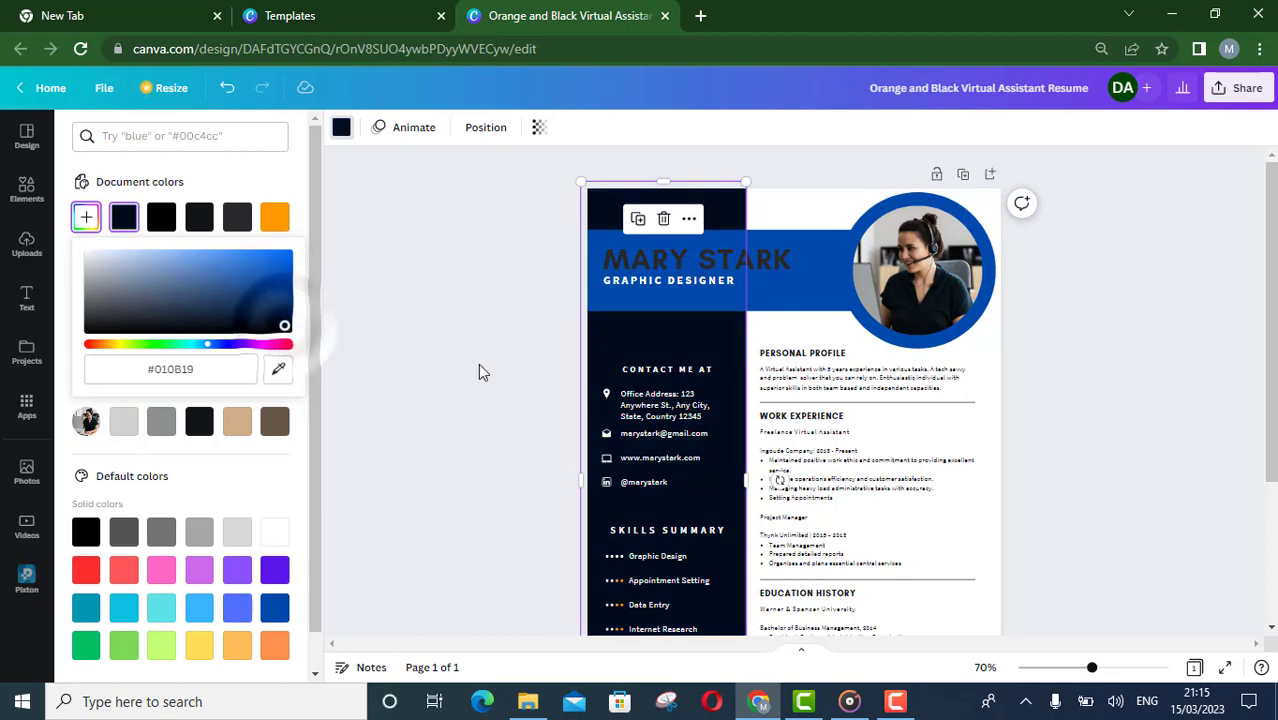
left_click(1039, 424)
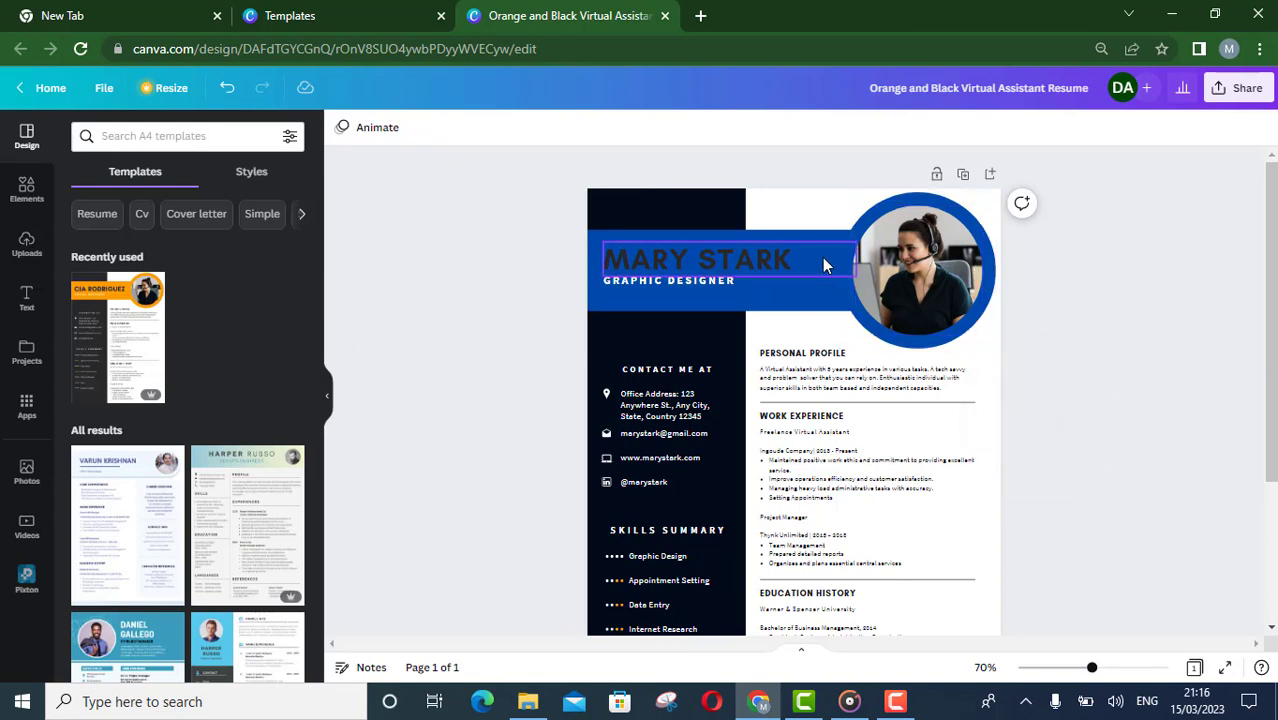
scroll(1270, 372, "down", 2)
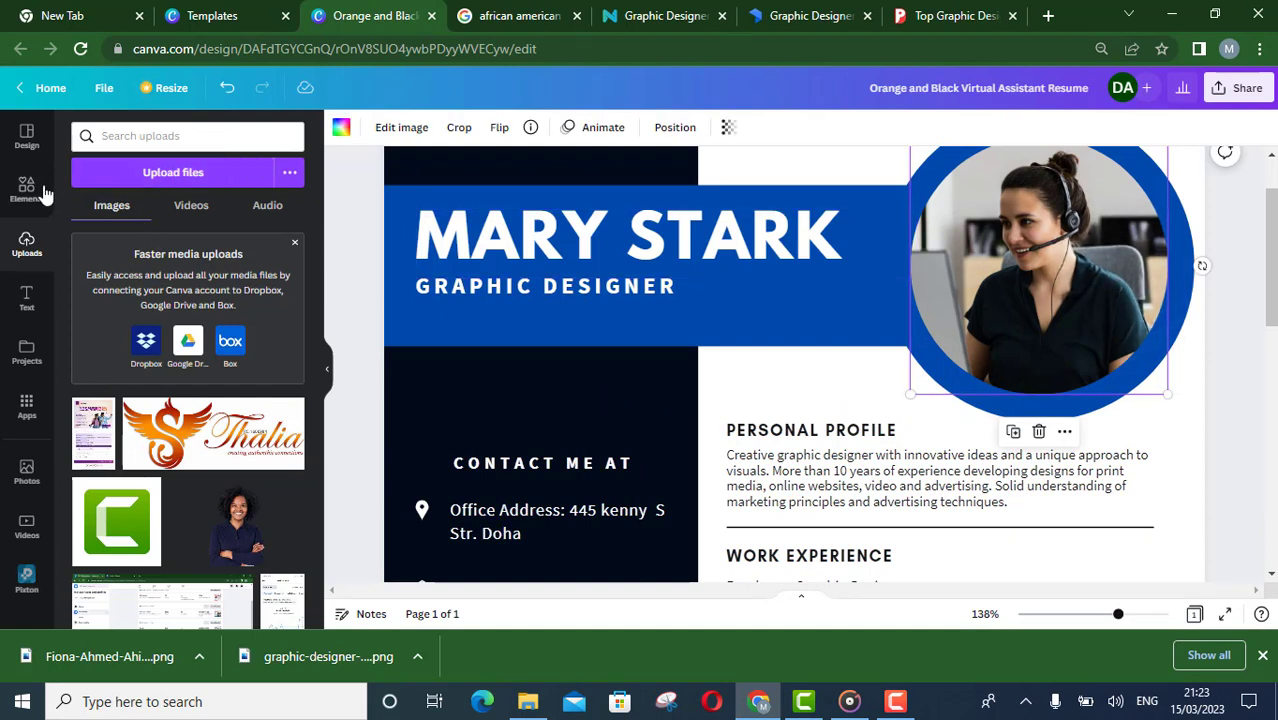
left_click(173, 174)
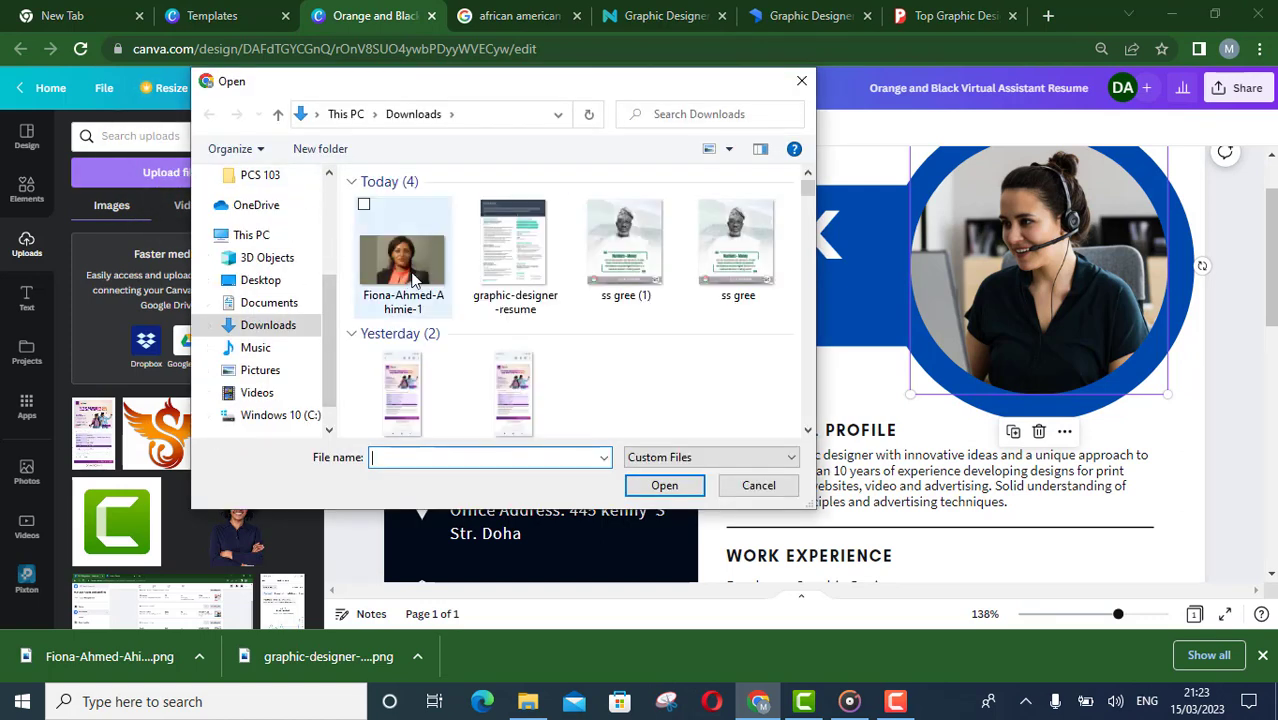
left_click(410, 270)
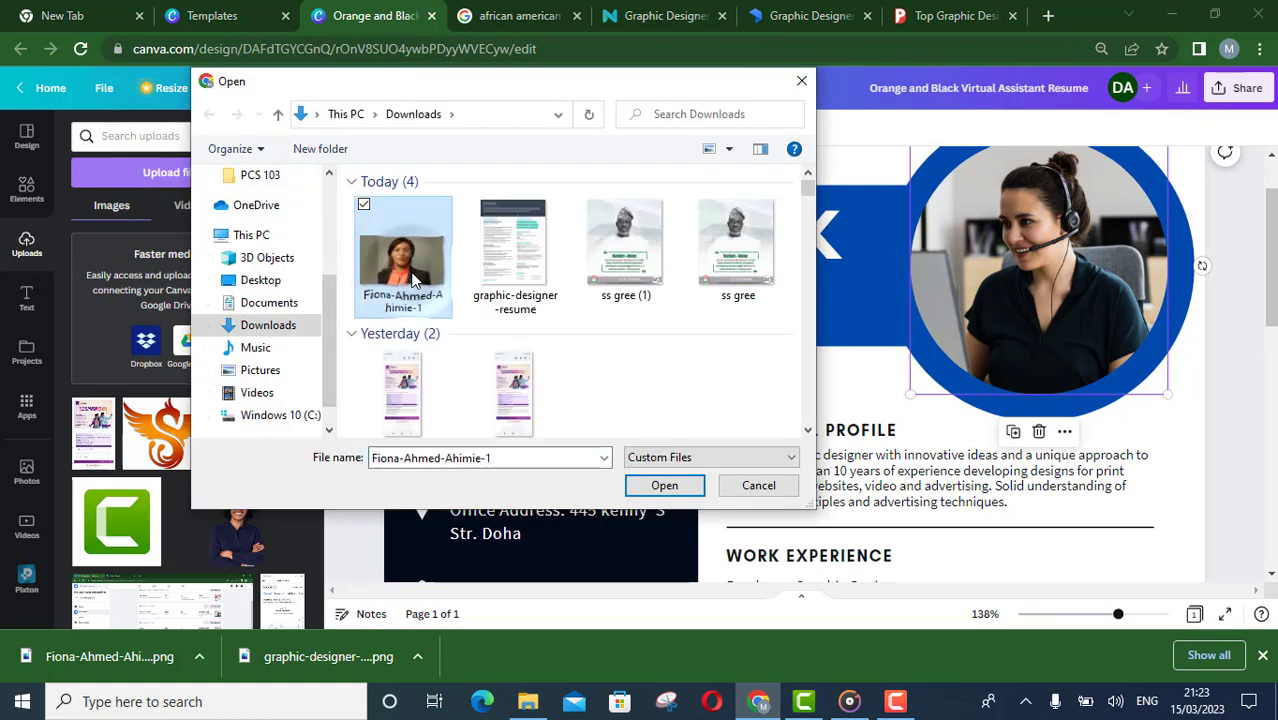
left_click(672, 492)
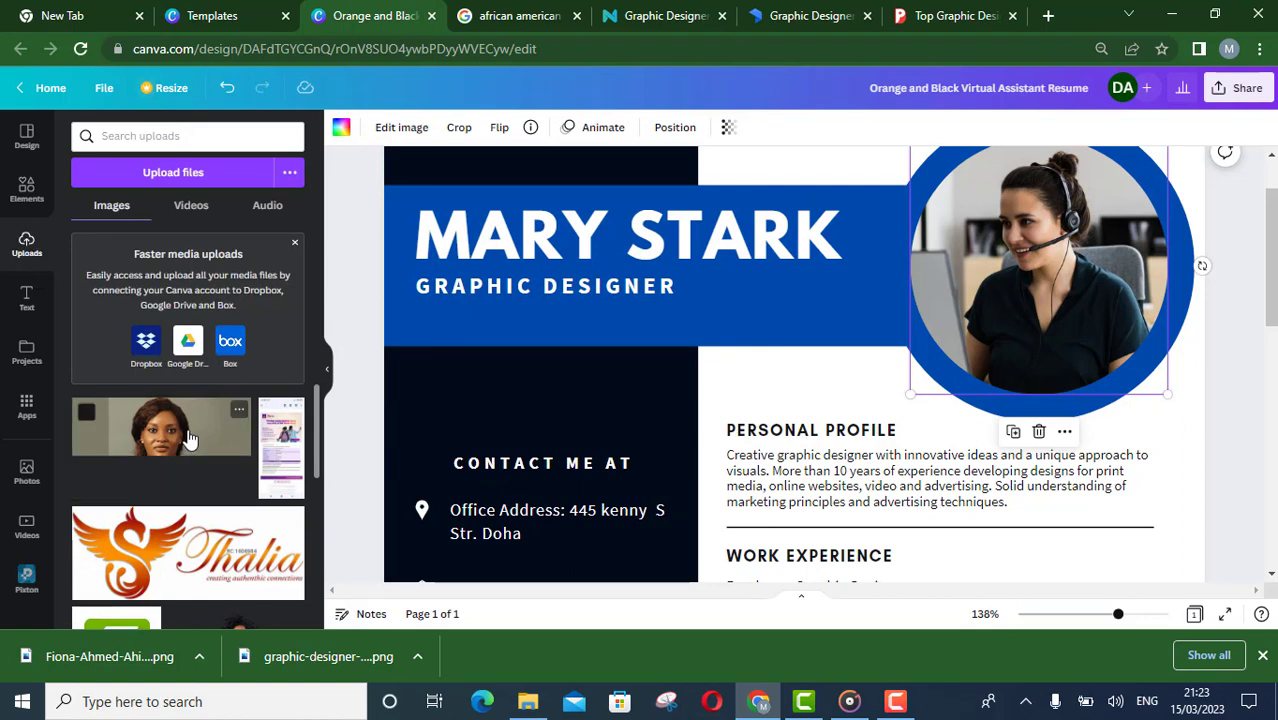
left_click(190, 440)
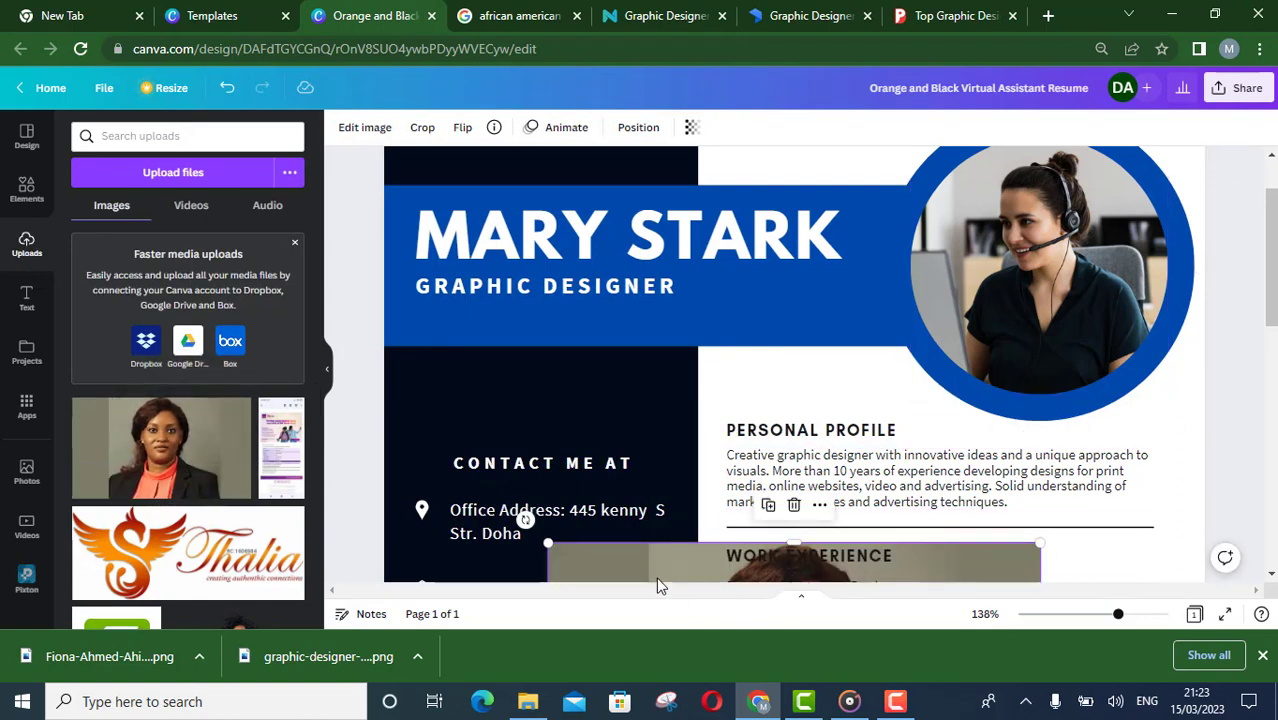
left_click_drag(662, 557, 967, 271)
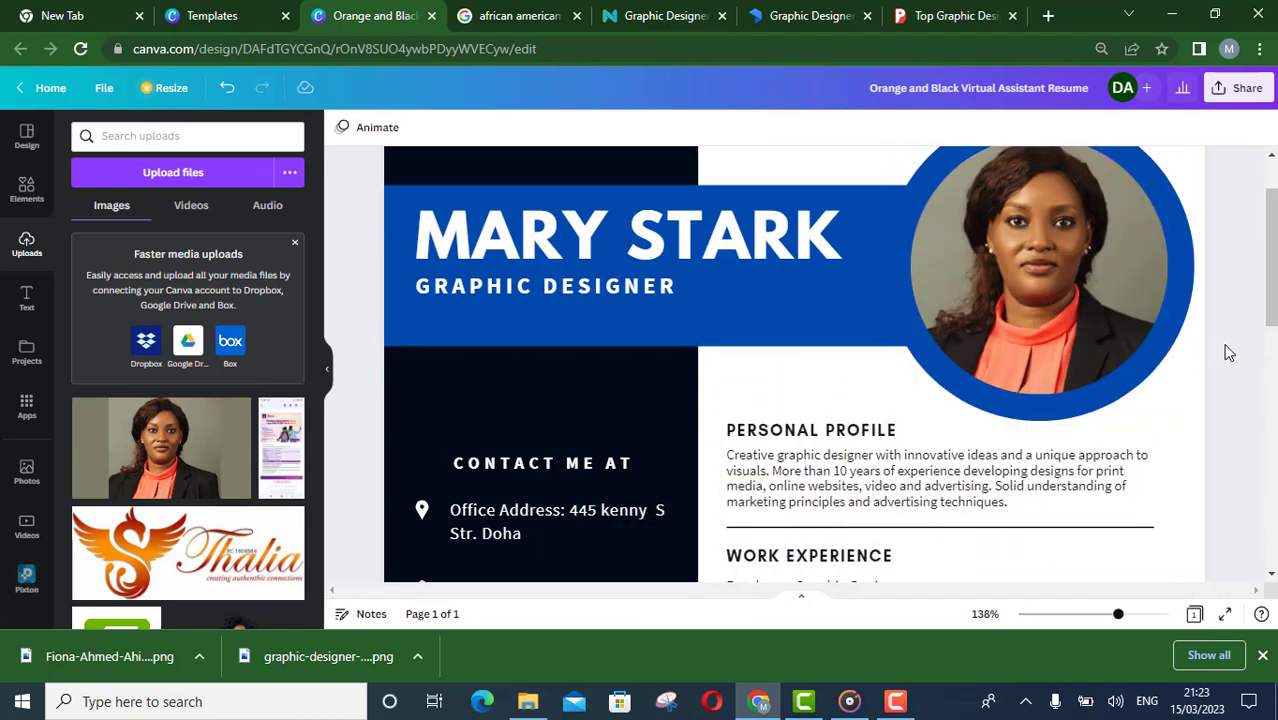
Adjust the new profile photo's saturation to 11
left_click_drag(1118, 613, 1081, 613)
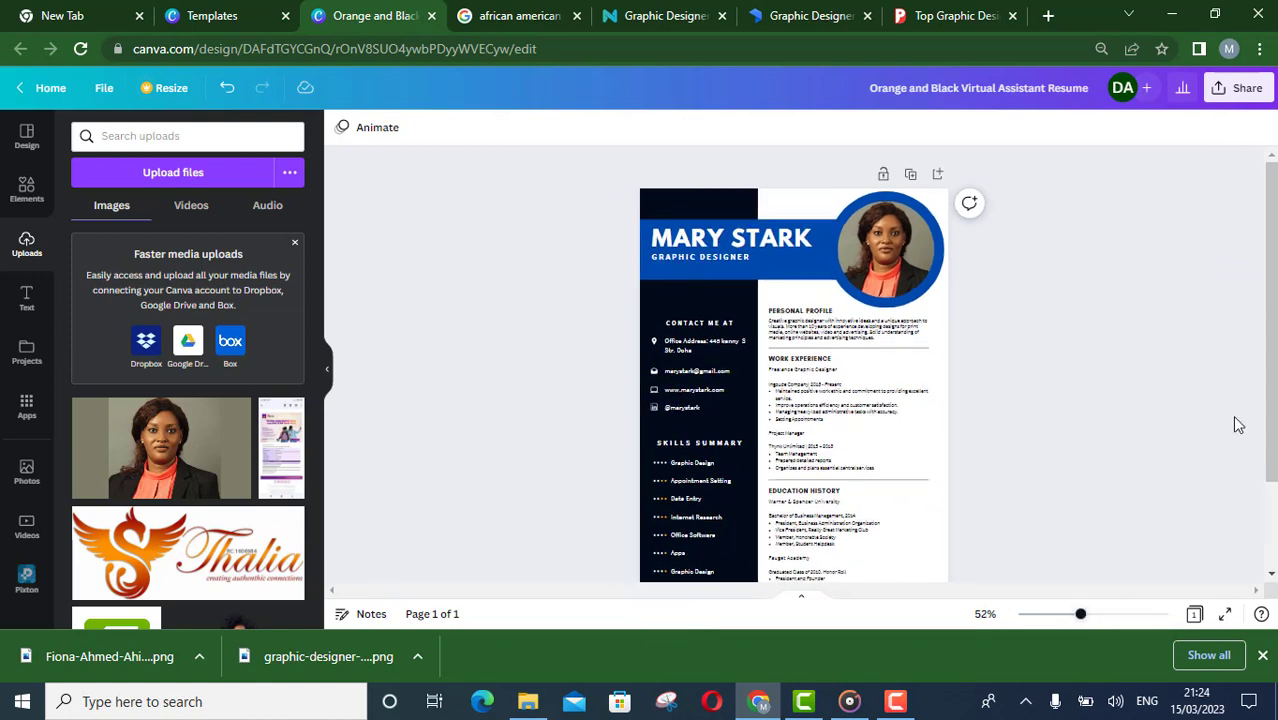
left_click_drag(1270, 247, 1270, 274)
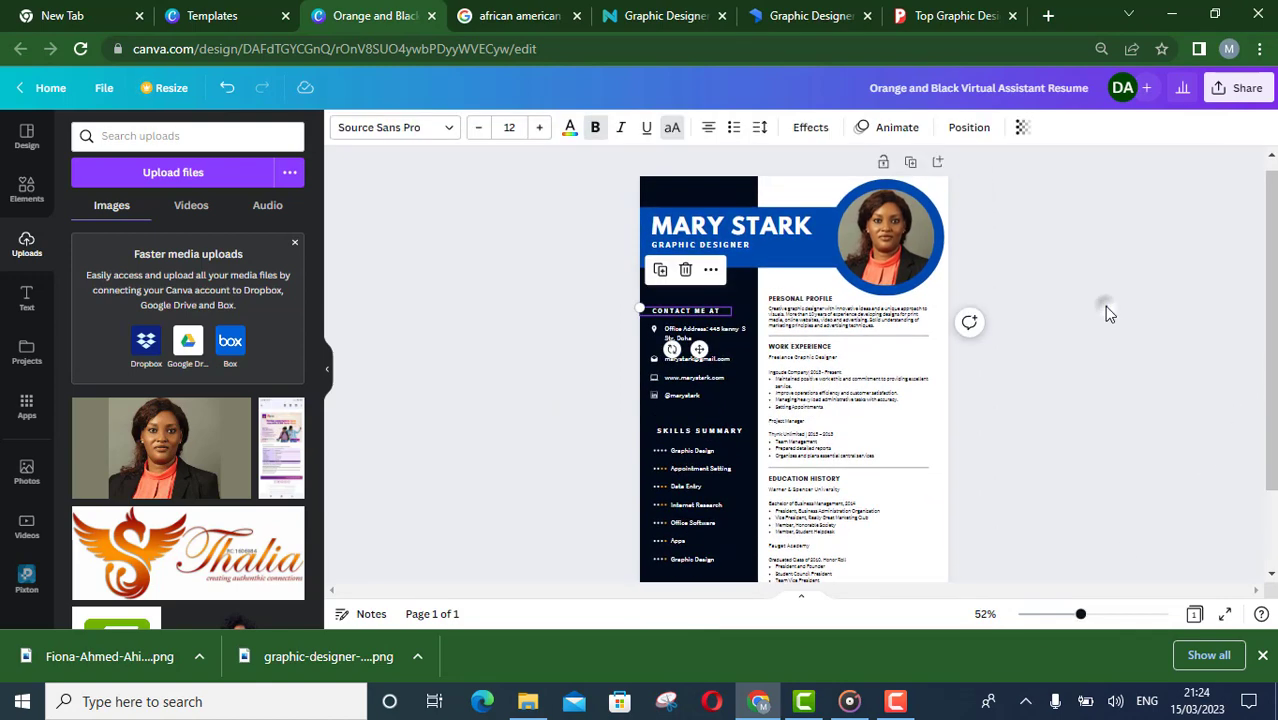
left_click(1104, 306)
left_click(915, 238)
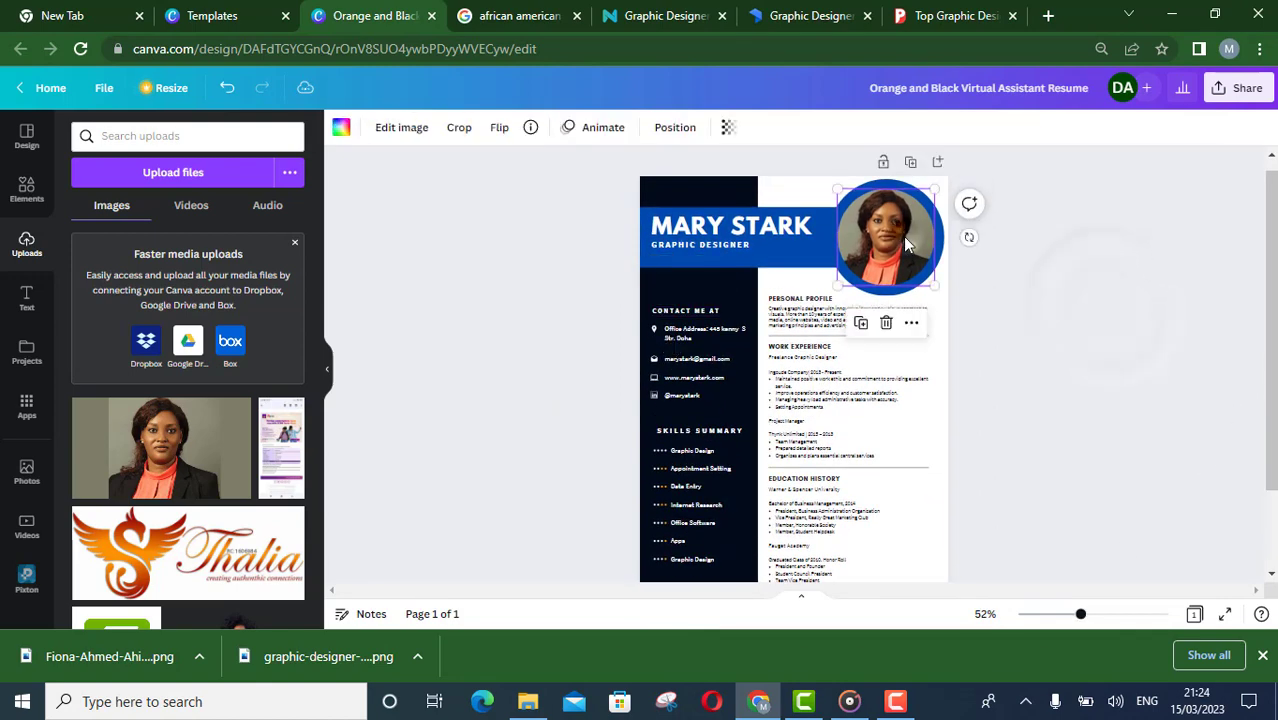
left_click(387, 140)
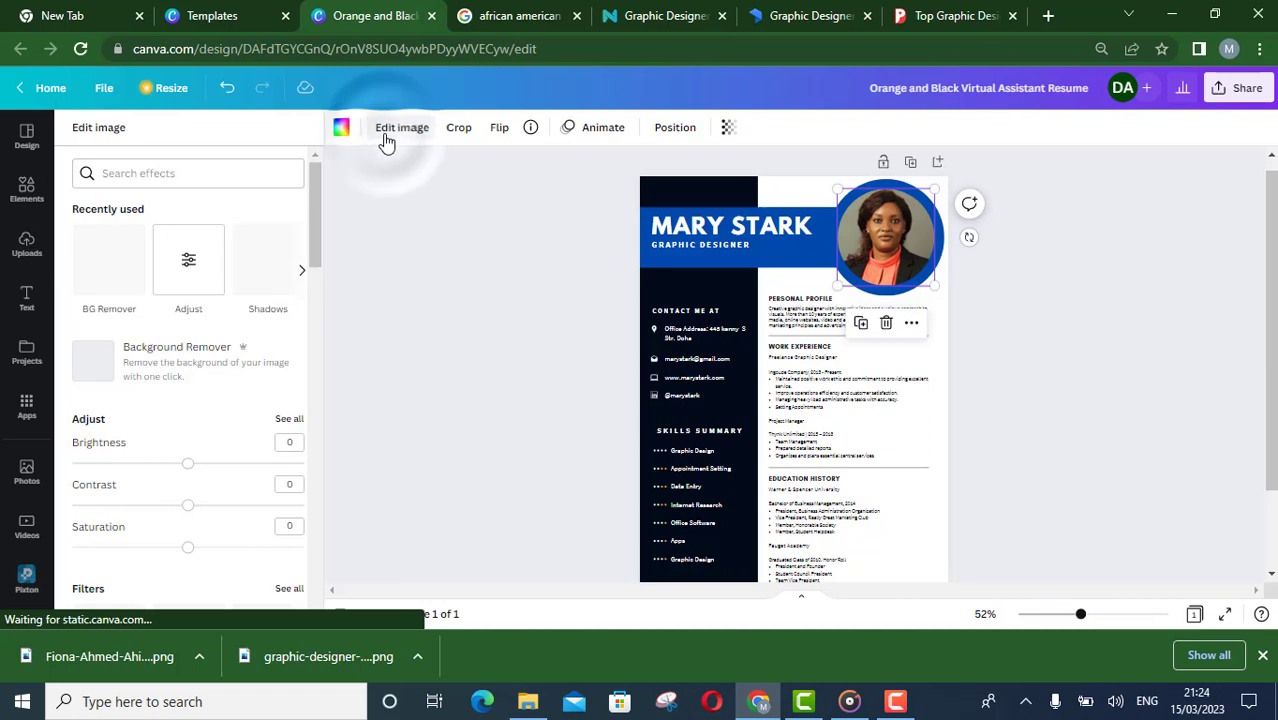
left_click(195, 275)
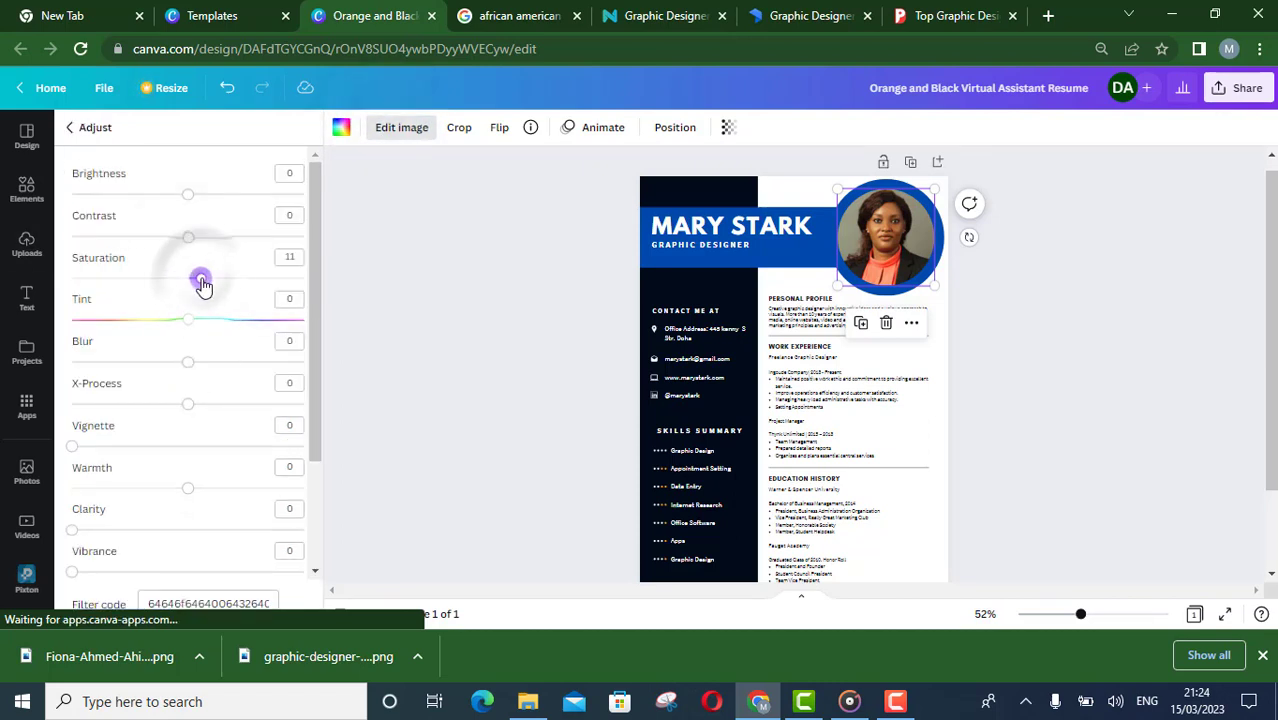
left_click(205, 237)
left_click_drag(202, 244, 188, 238)
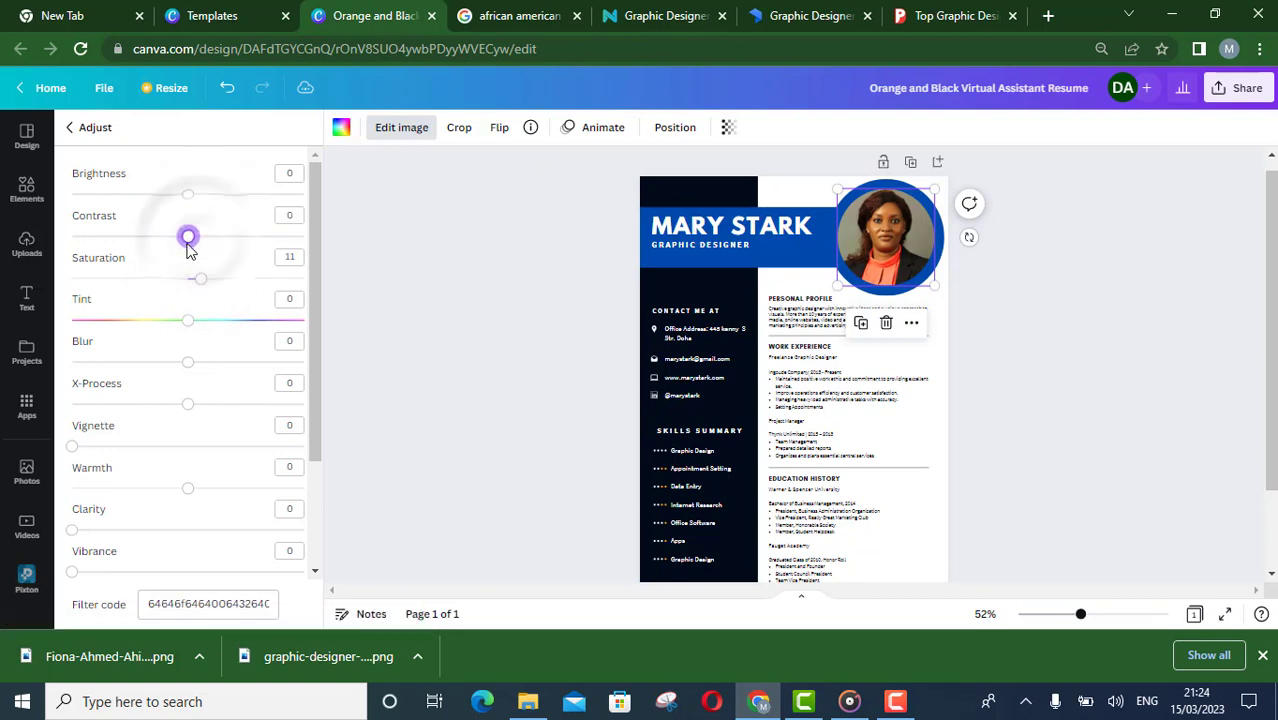
left_click(388, 364)
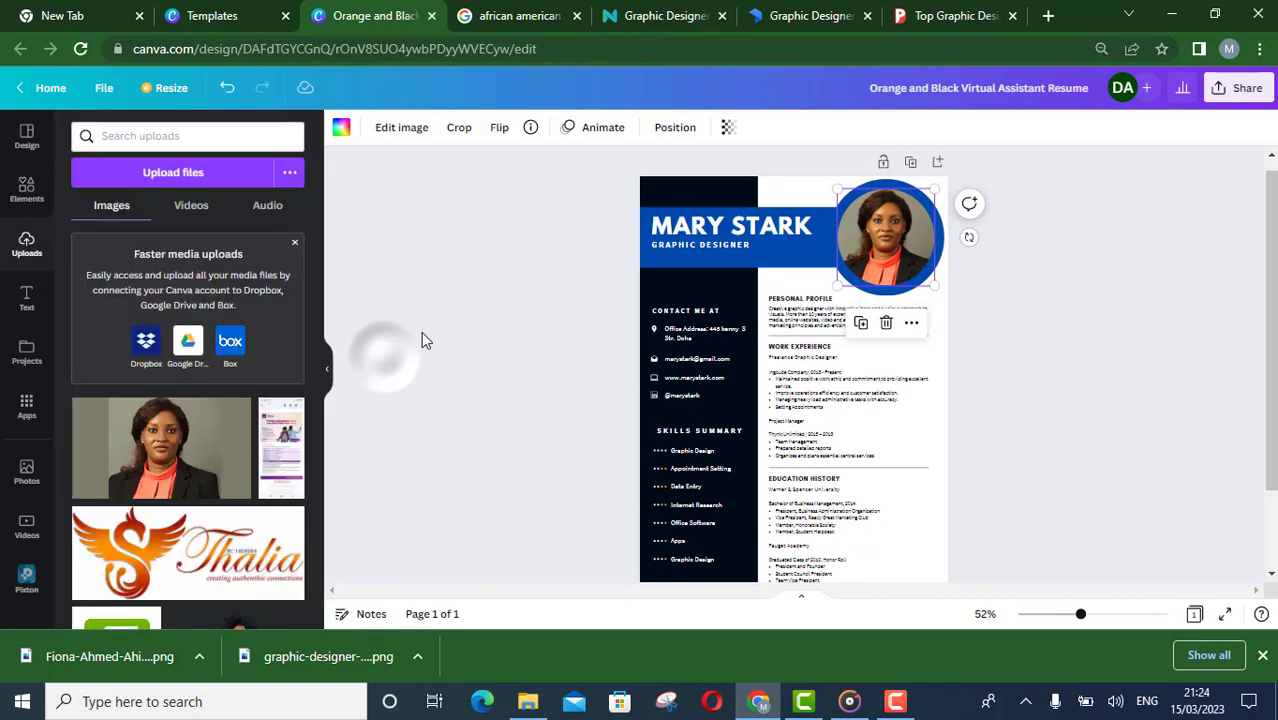
Download the resume as a PDF Standard file
left_click(1240, 88)
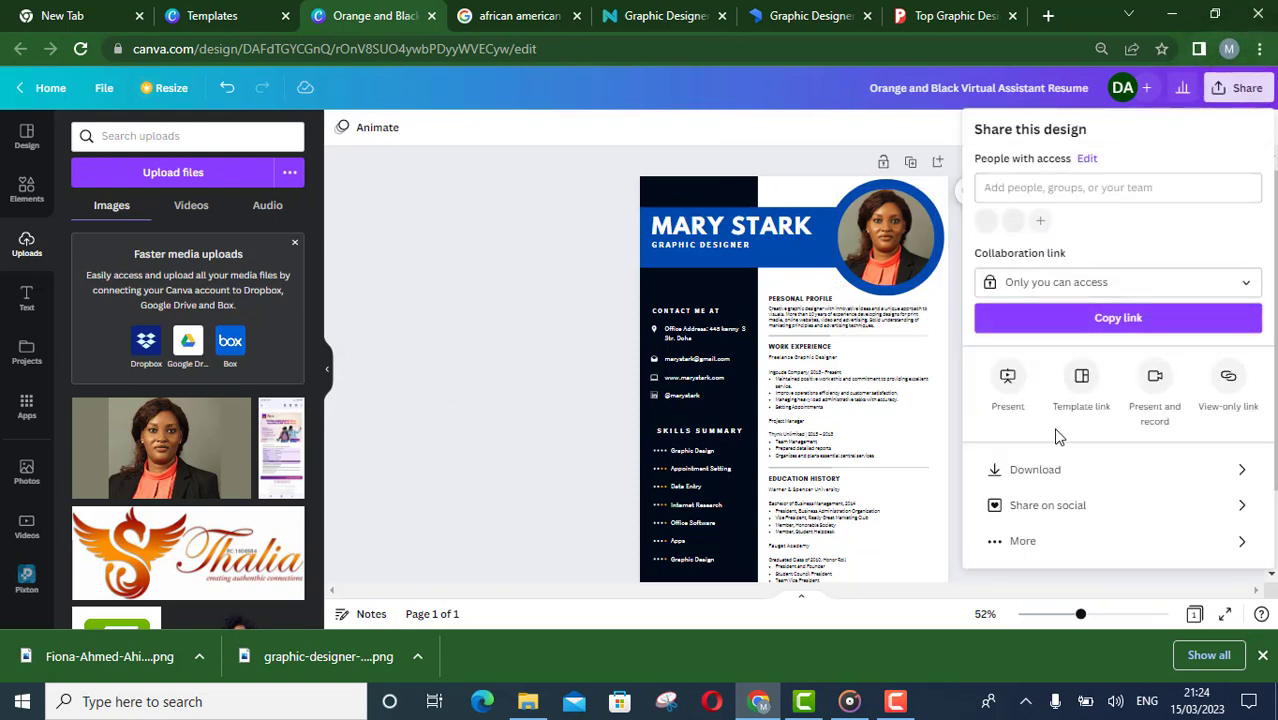
left_click(1040, 470)
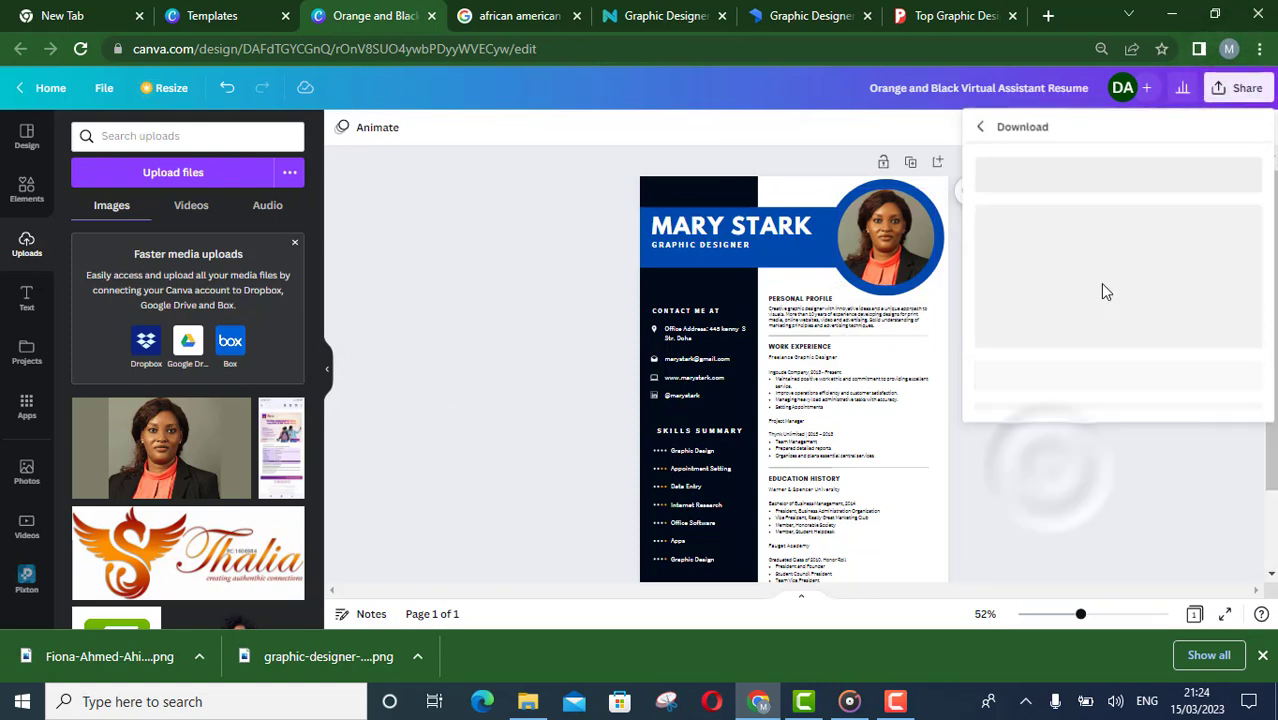
left_click(1155, 190)
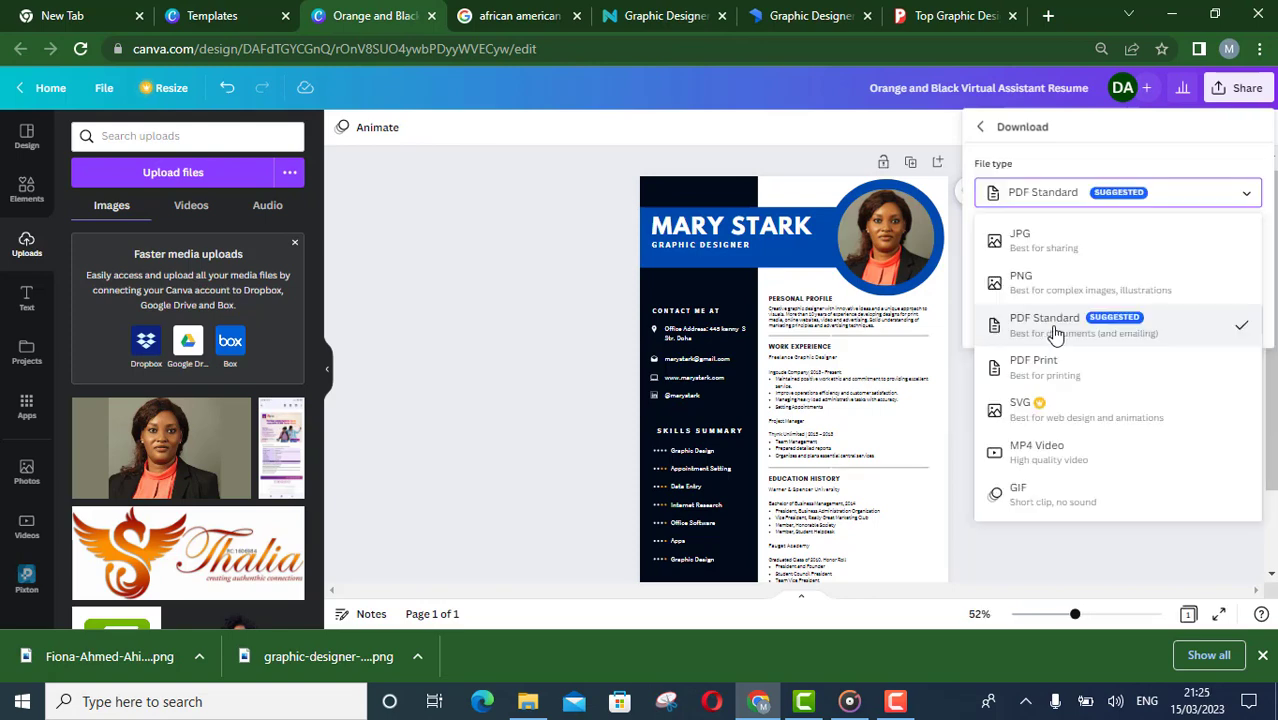
left_click(1065, 330)
left_click(1118, 322)
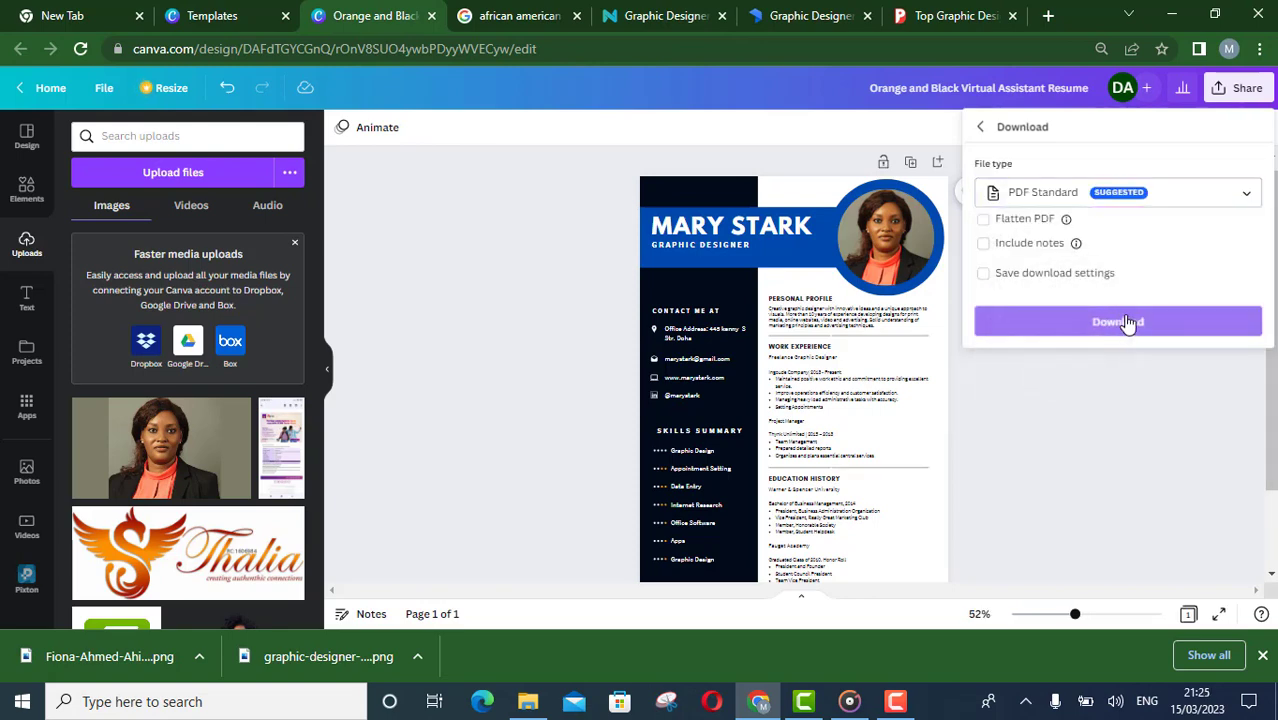
Set the design's collaboration link access to Anyone with the link
left_click(1232, 88)
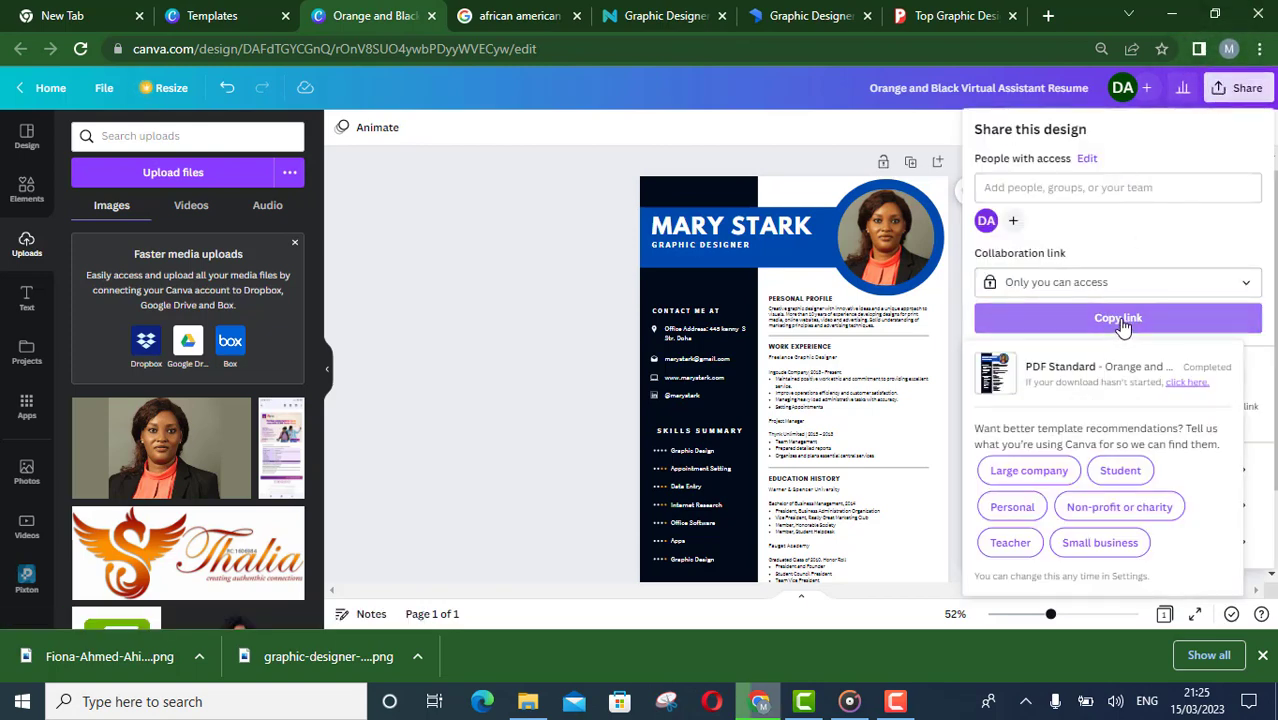
left_click(1246, 283)
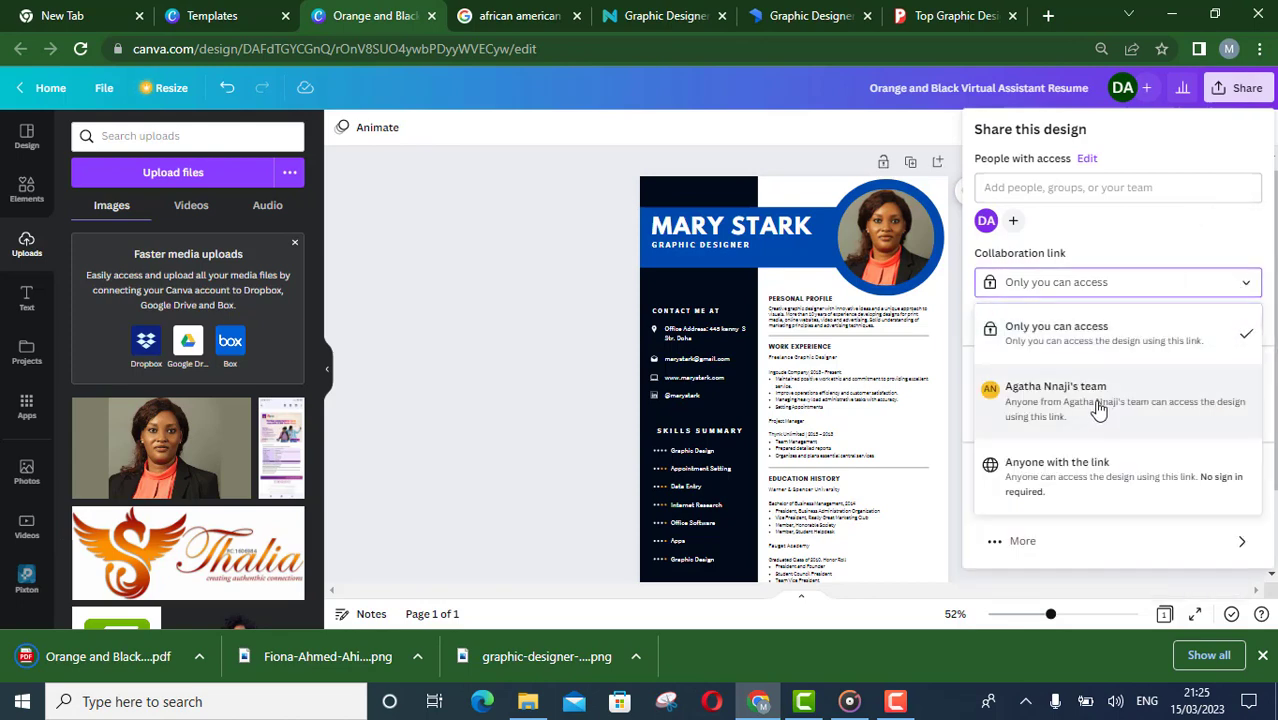
left_click(1068, 477)
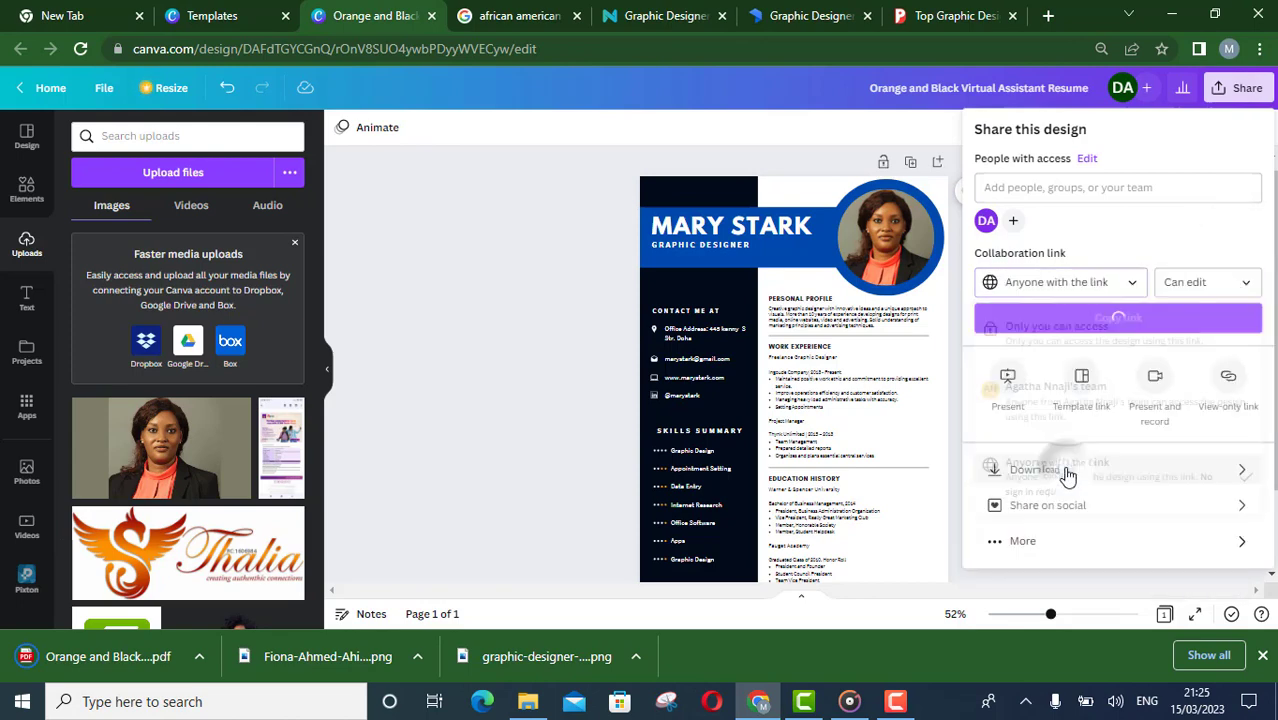